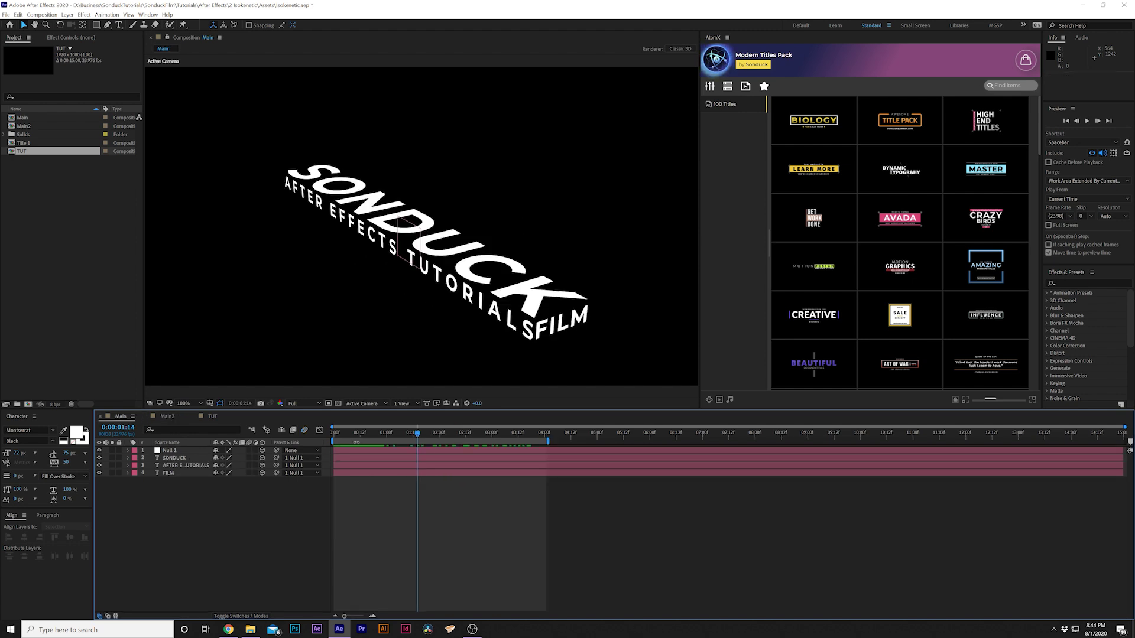
# Scrub through the Main 3D title animation, then the Main2 cube text animation
pyautogui.moveTo(356, 434); pyautogui.dragTo(502, 447)
pyautogui.click(171, 416)
pyautogui.moveTo(336, 435); pyautogui.dragTo(499, 446)
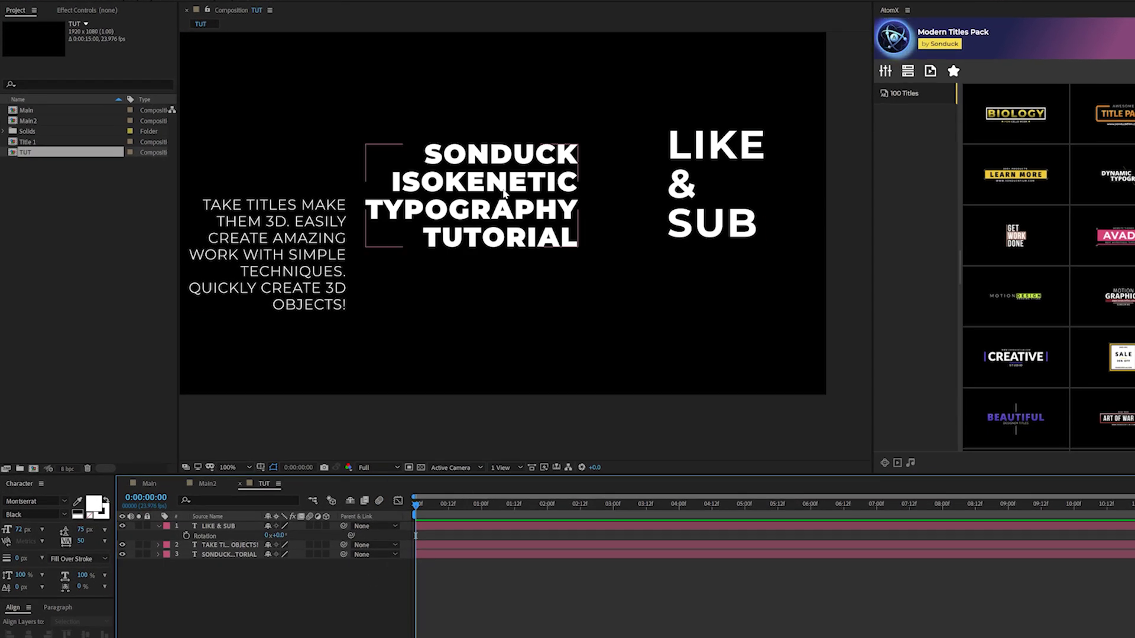
# Drag the TAKE TITLES paragraph into place beneath the SONDUCK title
pyautogui.moveTo(359, 317); pyautogui.dragTo(452, 370)
pyautogui.click(681, 184)
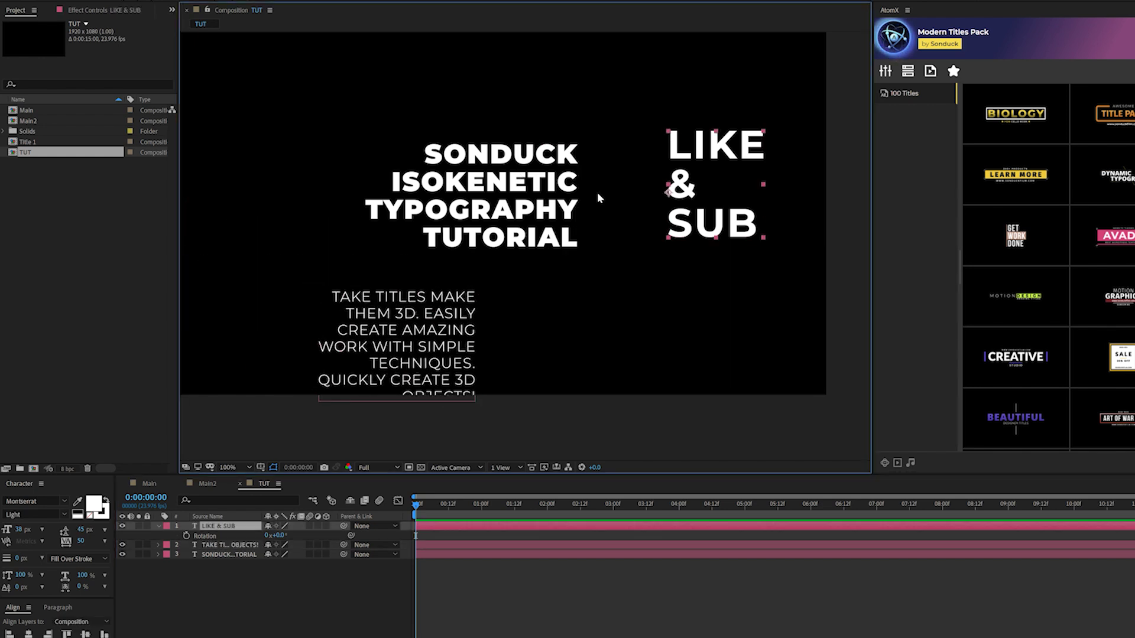
pyautogui.click(549, 187)
pyautogui.click(693, 159)
pyautogui.moveTo(470, 329); pyautogui.dragTo(536, 303)
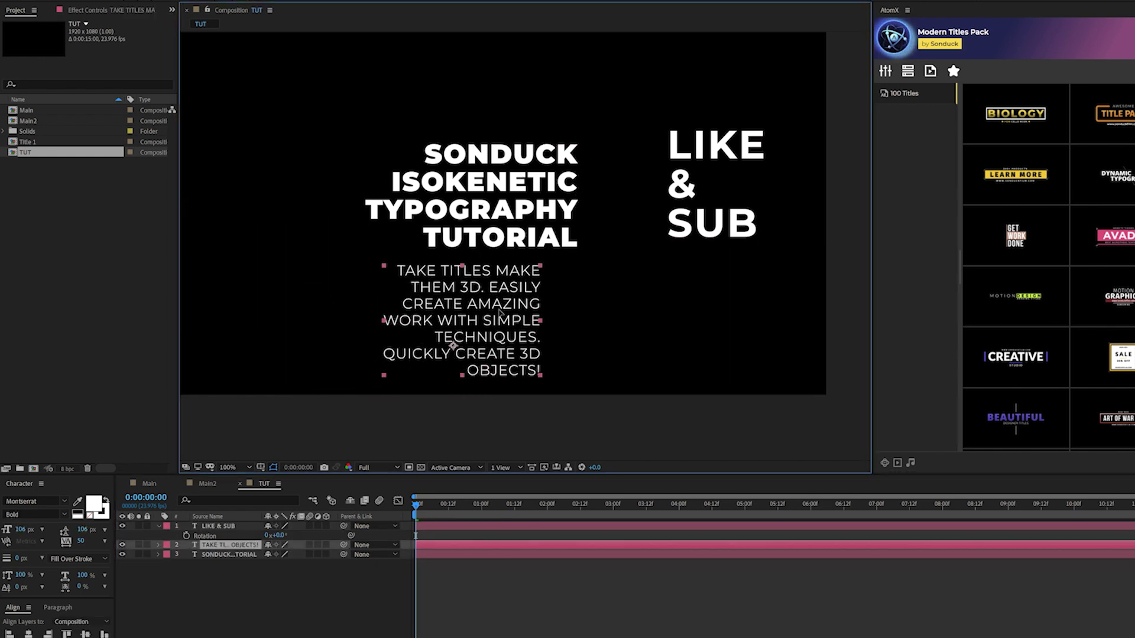
pyautogui.click(698, 192)
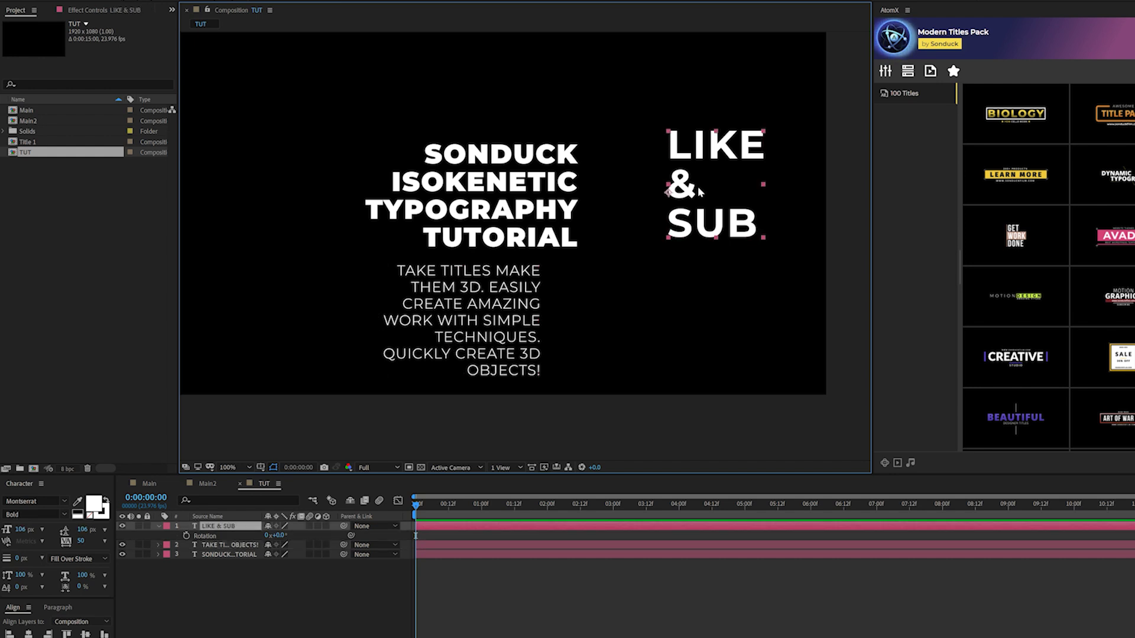
pyautogui.click(496, 197)
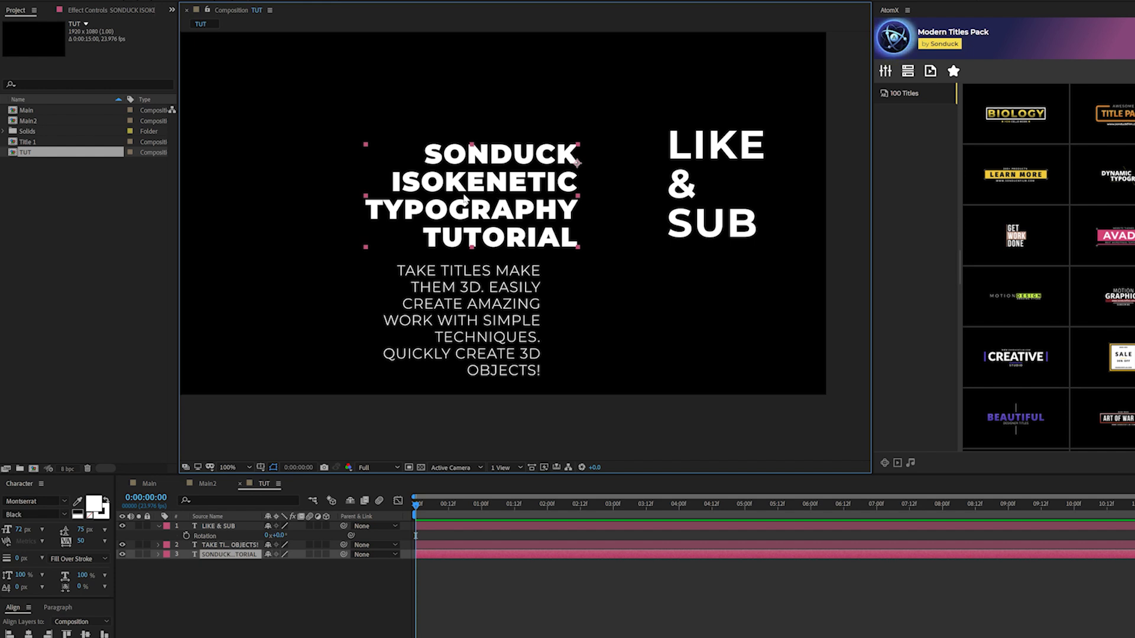
# Set viewer magnification to Fit and inspect the SONDUCK title's alignment options
pyautogui.click(233, 467)
pyautogui.click(236, 478)
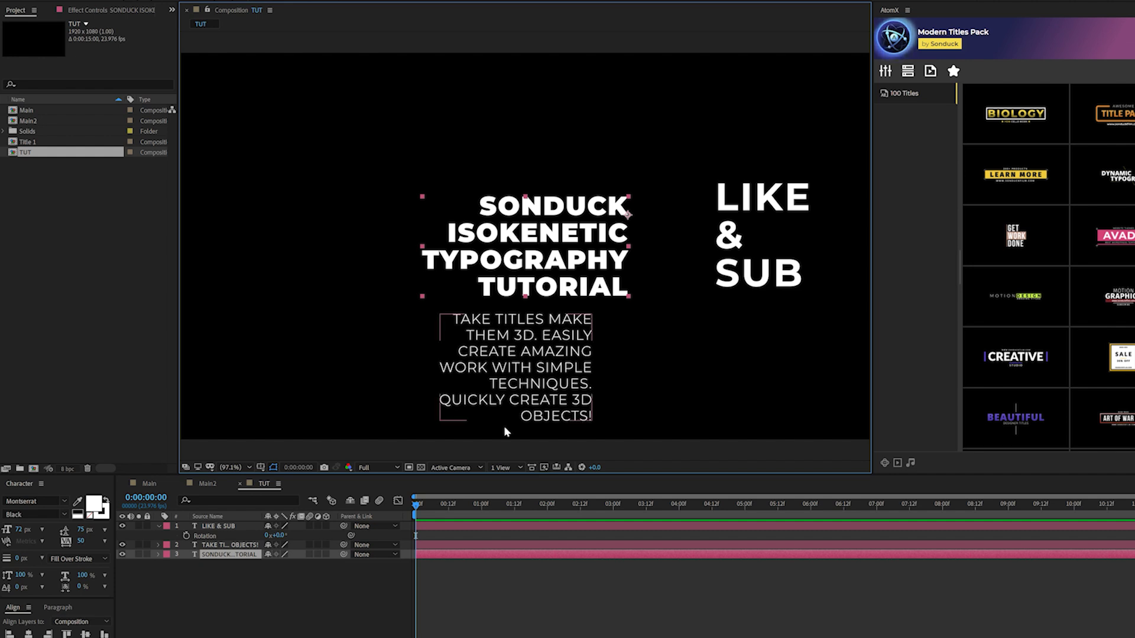
pyautogui.click(213, 556)
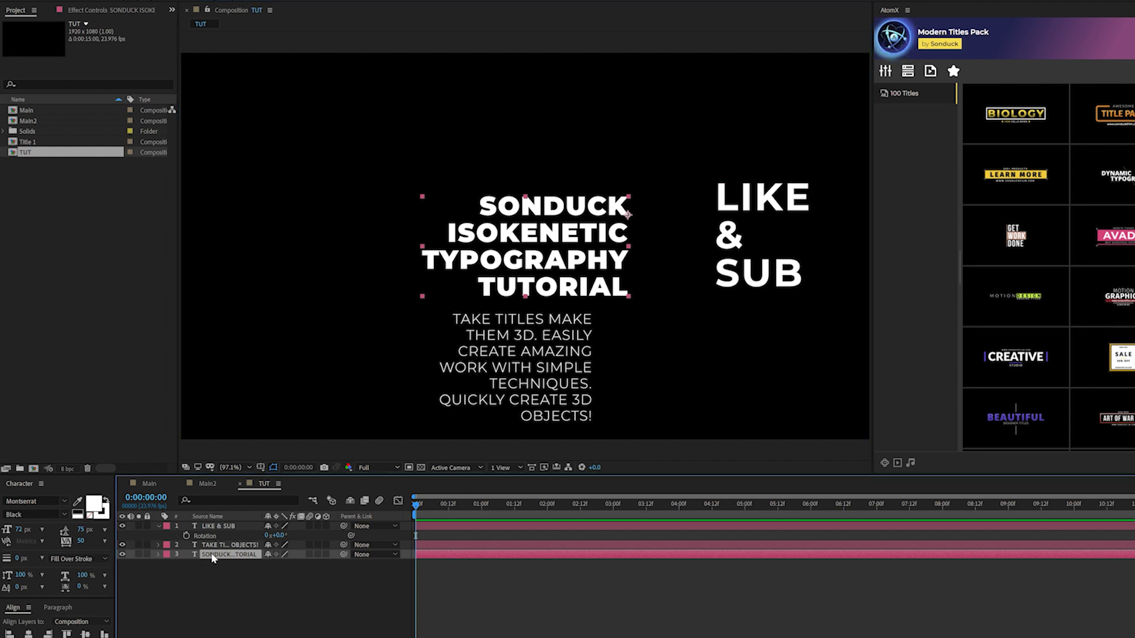
pyautogui.click(28, 634)
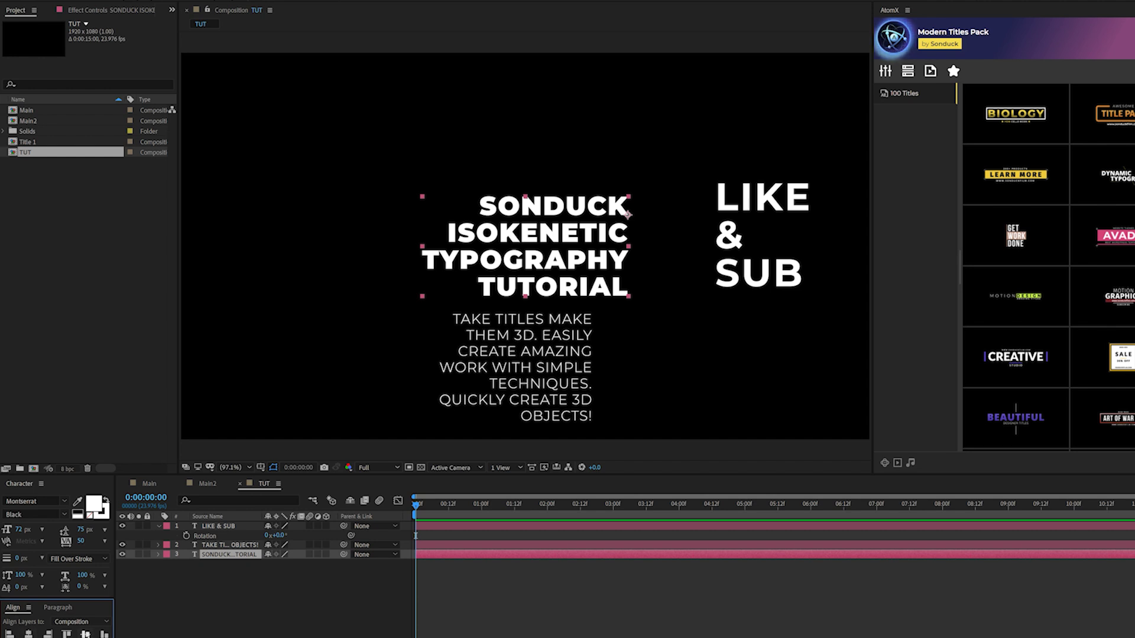
pyautogui.click(177, 6)
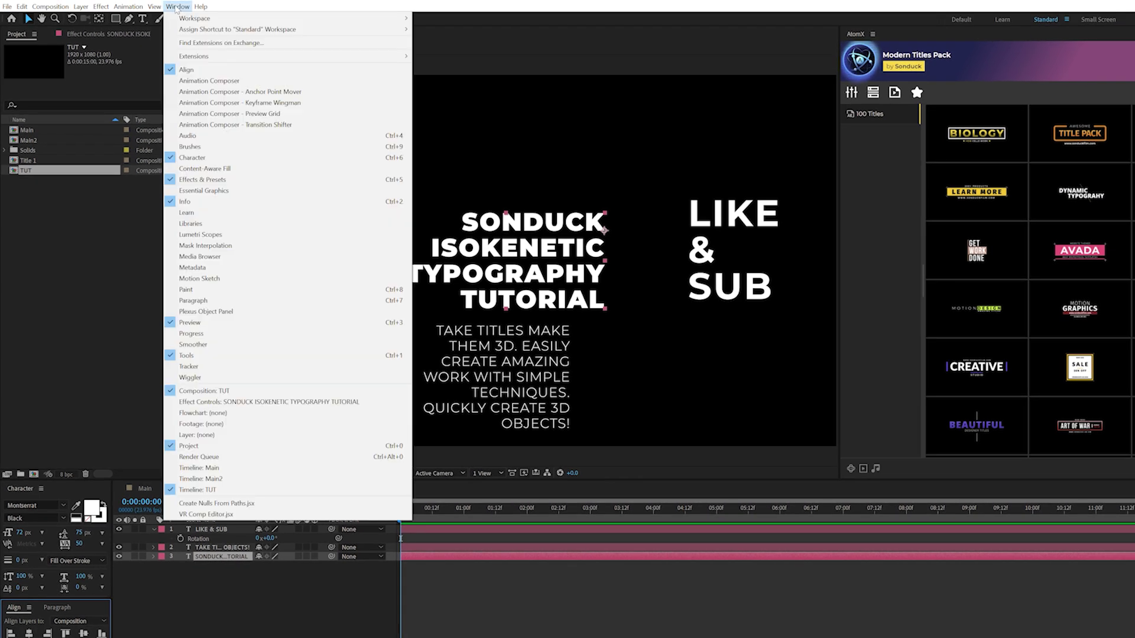
pyautogui.click(229, 558)
# Nudge the TAKE TITLES paragraph and snap its anchor point to its top centre
pyautogui.click(217, 548)
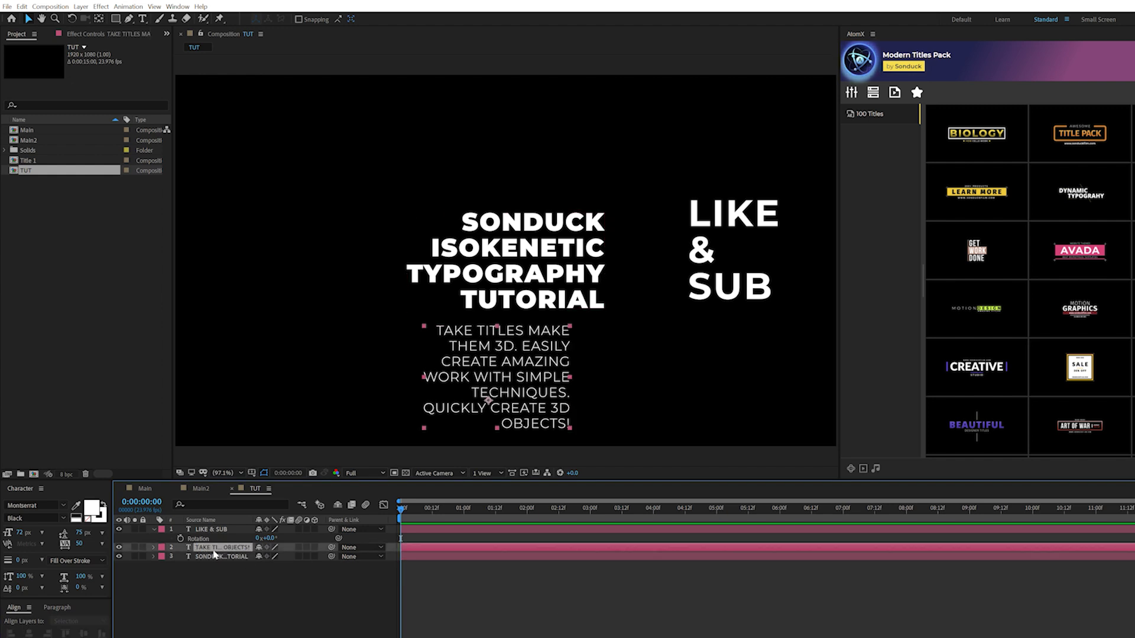
pyautogui.moveTo(505, 368); pyautogui.dragTo(539, 359)
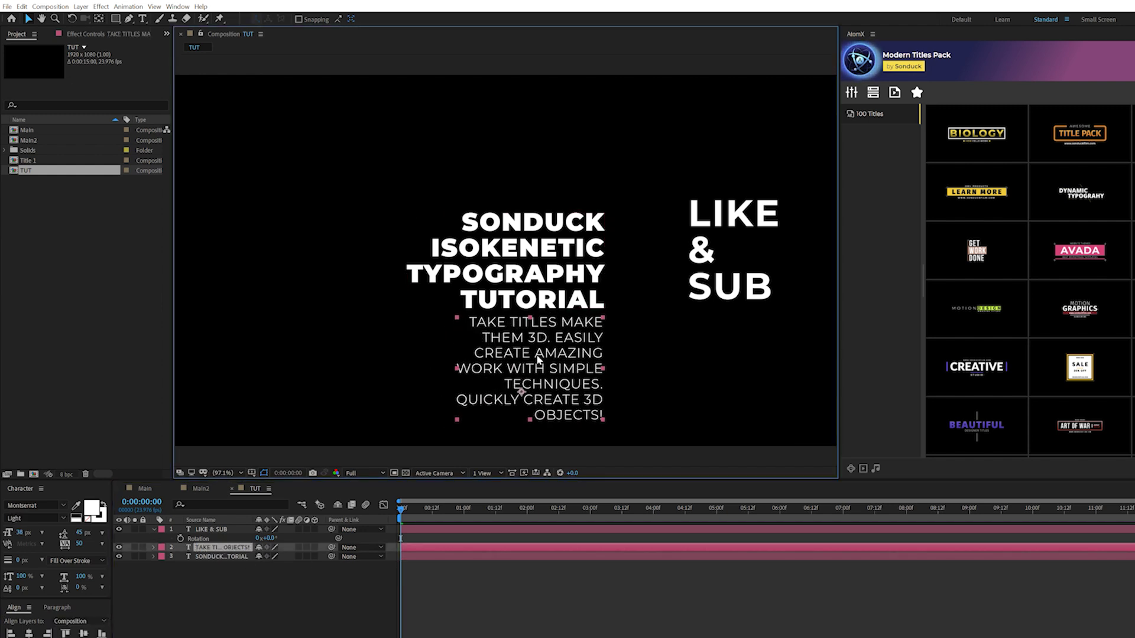
pyautogui.click(100, 20)
pyautogui.moveTo(521, 392); pyautogui.dragTo(523, 375)
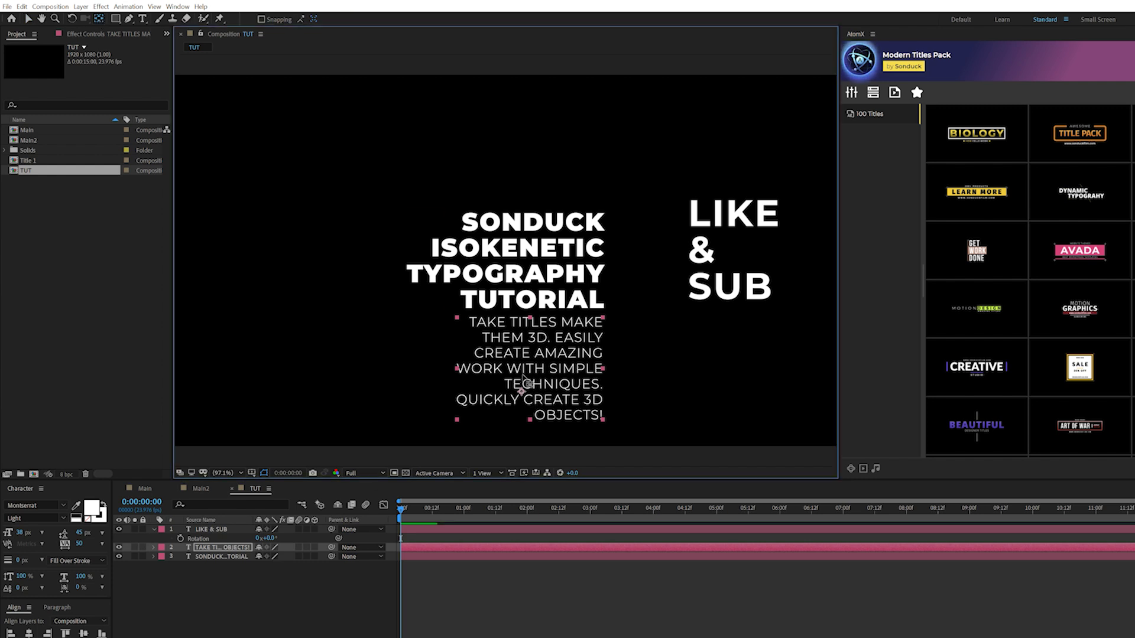
pyautogui.moveTo(528, 316); pyautogui.dragTo(530, 319)
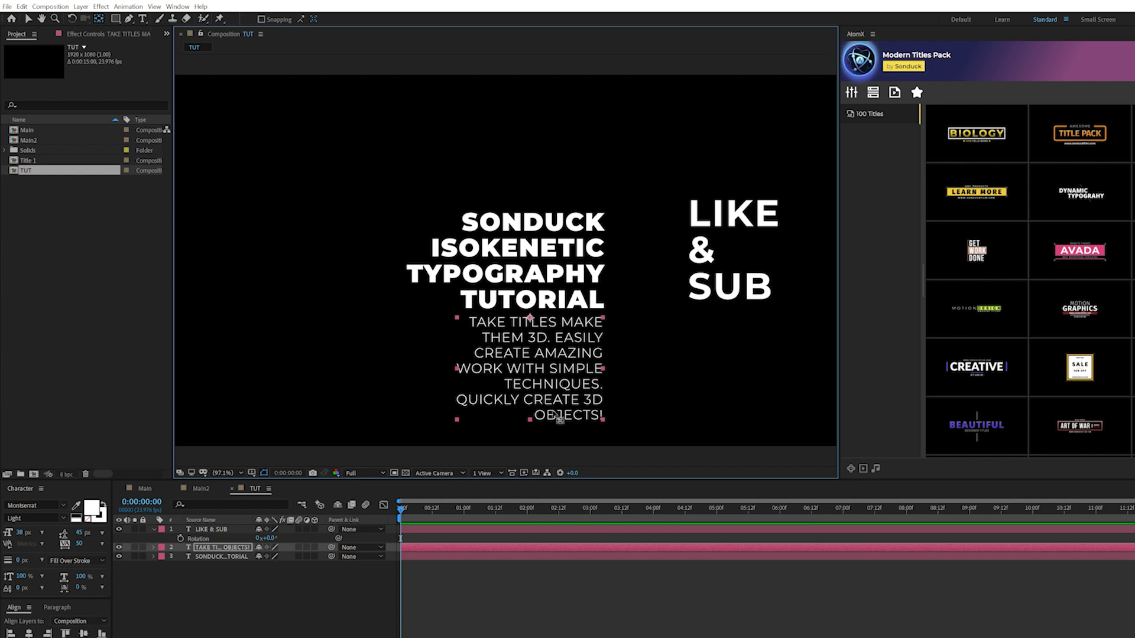
pyautogui.click(28, 19)
# Zoom in on the title and paragraph, right-align them and tuck the paragraph under
pyautogui.scroll(2, 592, 362)
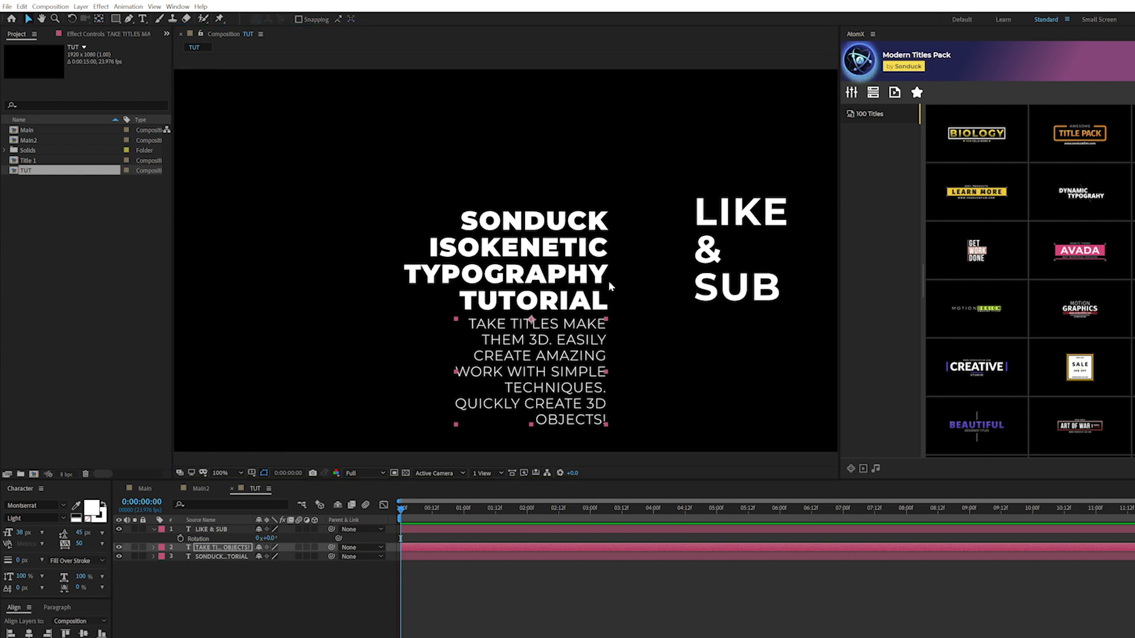
pyautogui.press('h')
pyautogui.moveTo(602, 269); pyautogui.dragTo(557, 217)
pyautogui.press('v')
pyautogui.click(394, 187)
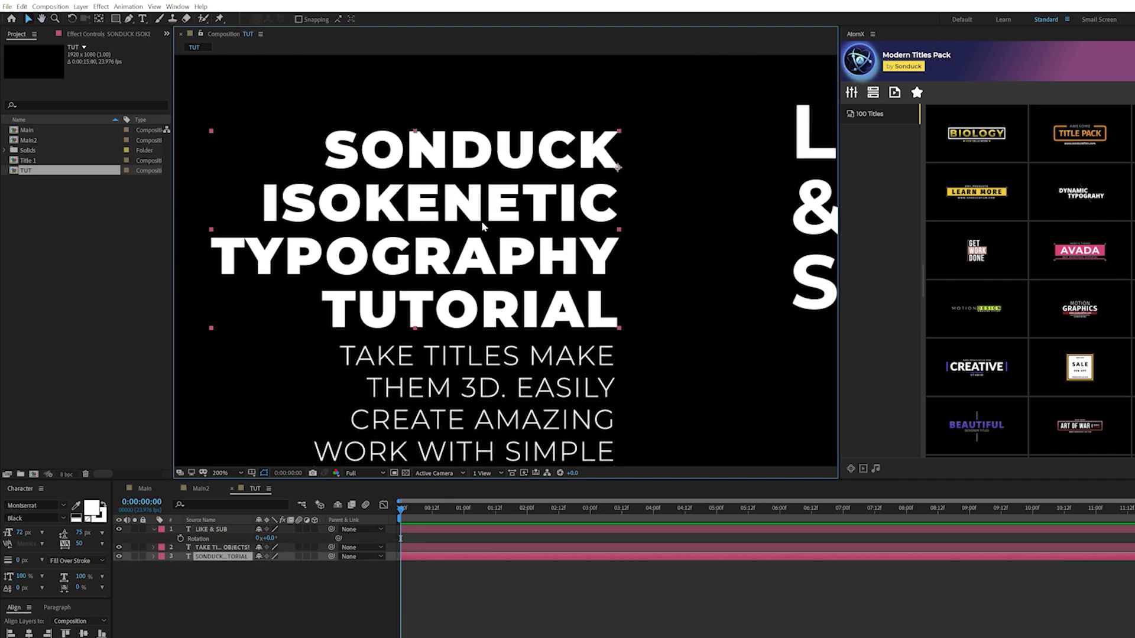
pyautogui.click(57, 608)
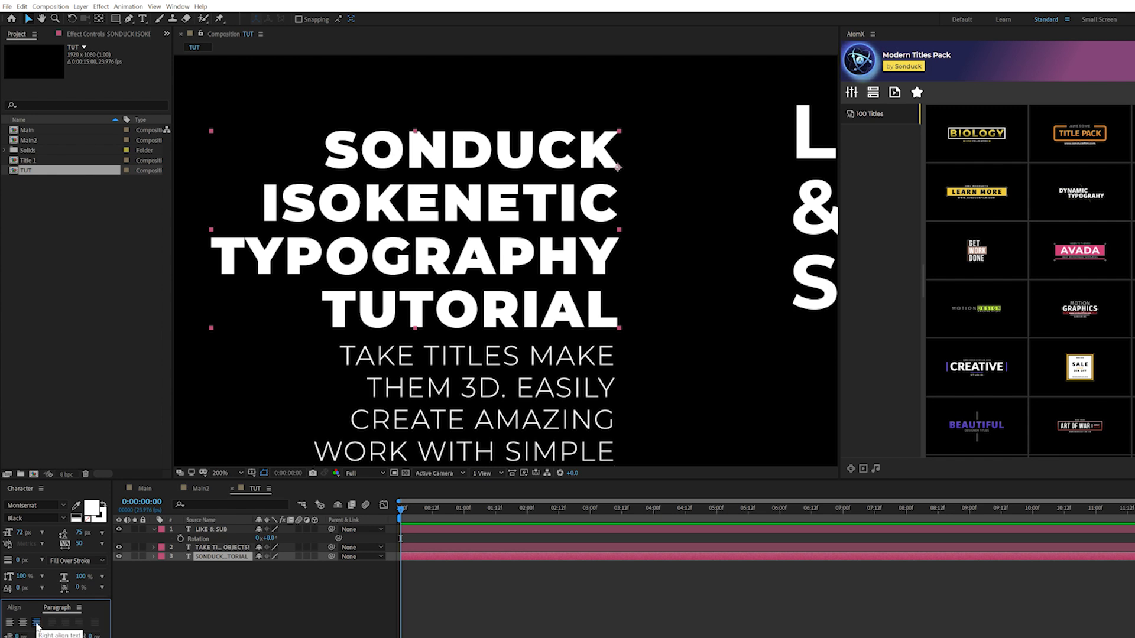
pyautogui.click(520, 412)
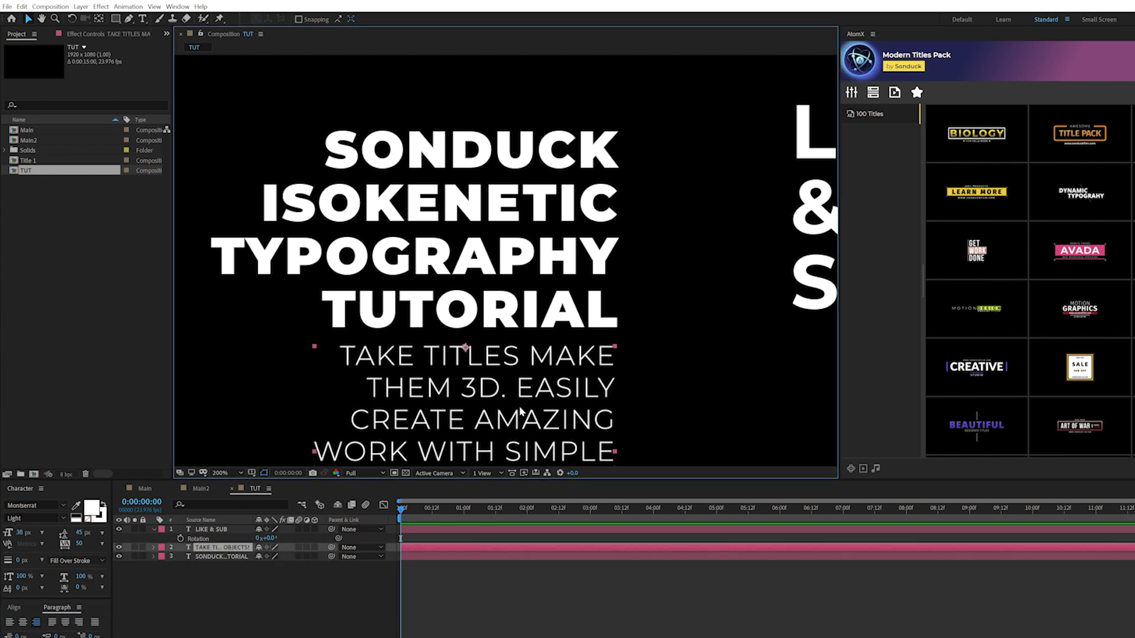
pyautogui.moveTo(533, 413); pyautogui.dragTo(529, 387)
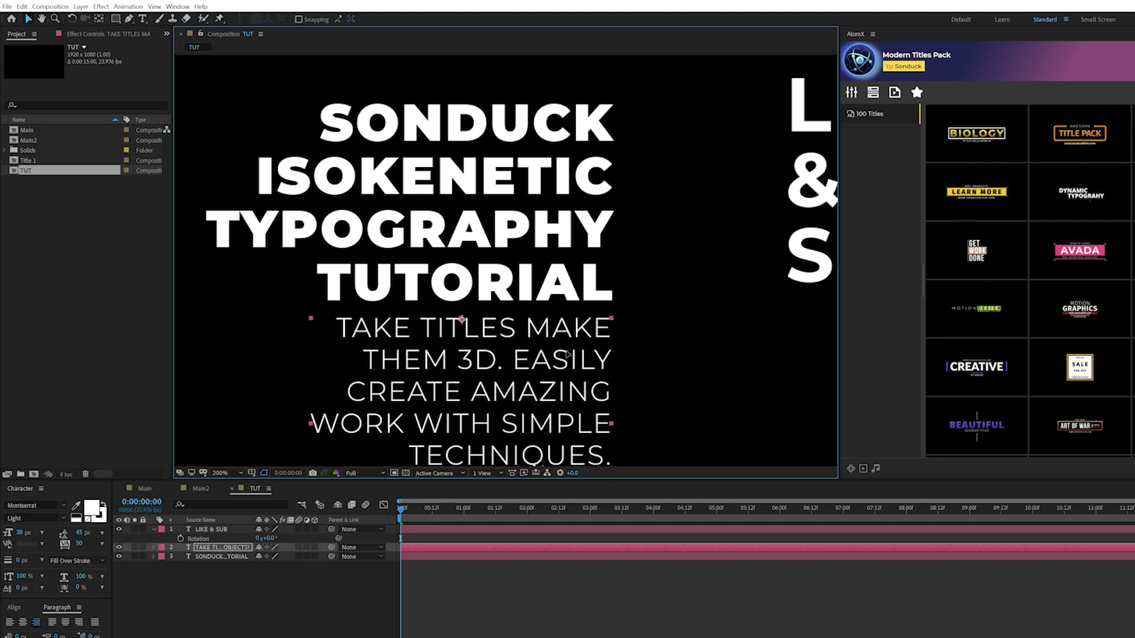
pyautogui.press(',')
pyautogui.click(701, 221)
# Move LIKE & SUB left and set its anchor point up at LIKE
pyautogui.moveTo(682, 207); pyautogui.dragTo(651, 216)
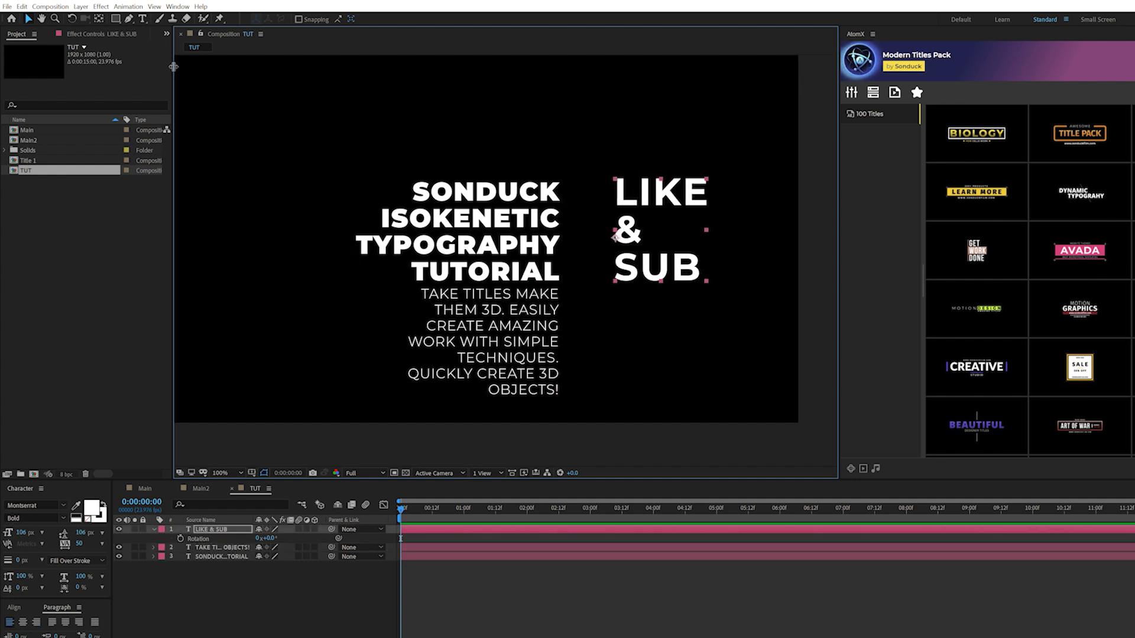
pyautogui.click(99, 18)
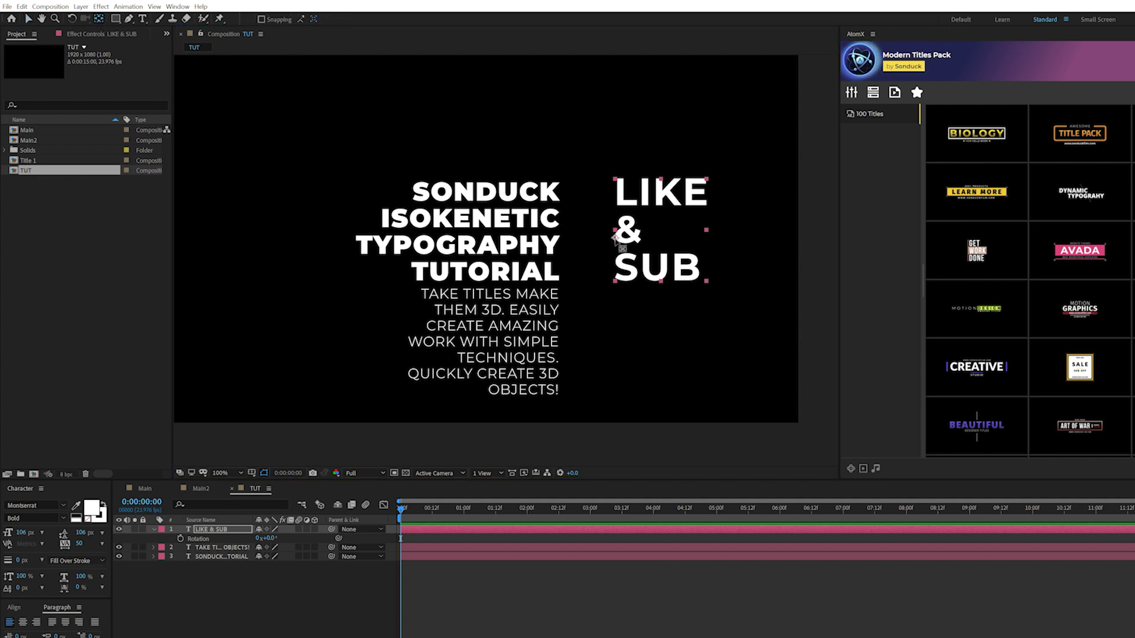
pyautogui.moveTo(615, 238); pyautogui.dragTo(650, 192)
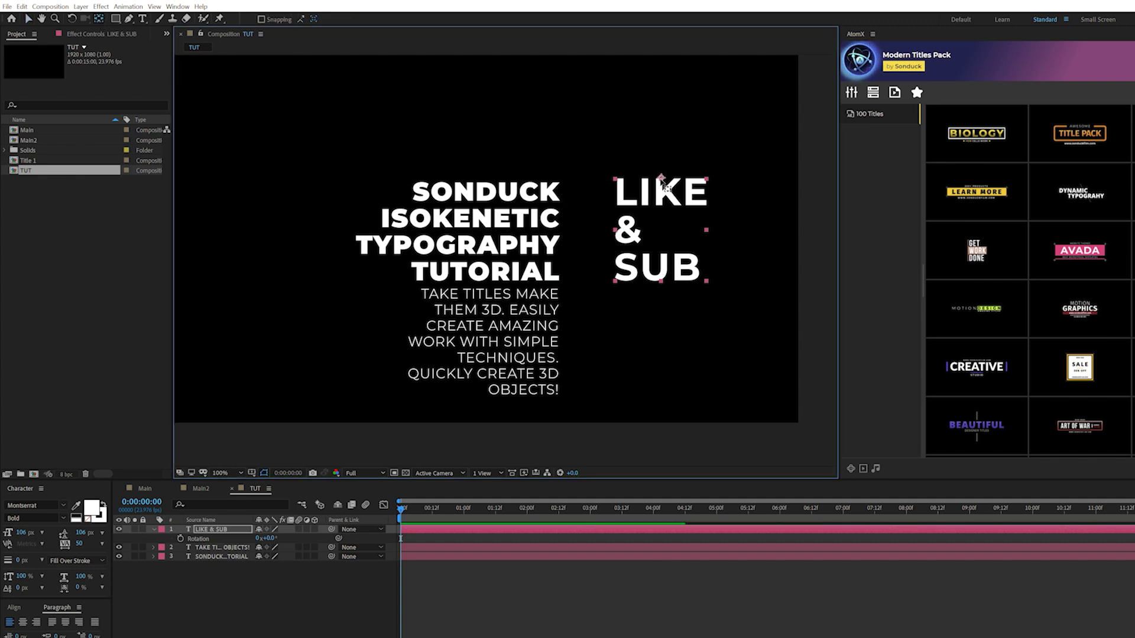
# Rotate LIKE & SUB to -90° and place it vertically against the title's right side
pyautogui.click(226, 530)
pyautogui.moveTo(268, 538); pyautogui.dragTo(236, 538)
pyautogui.write('-9')
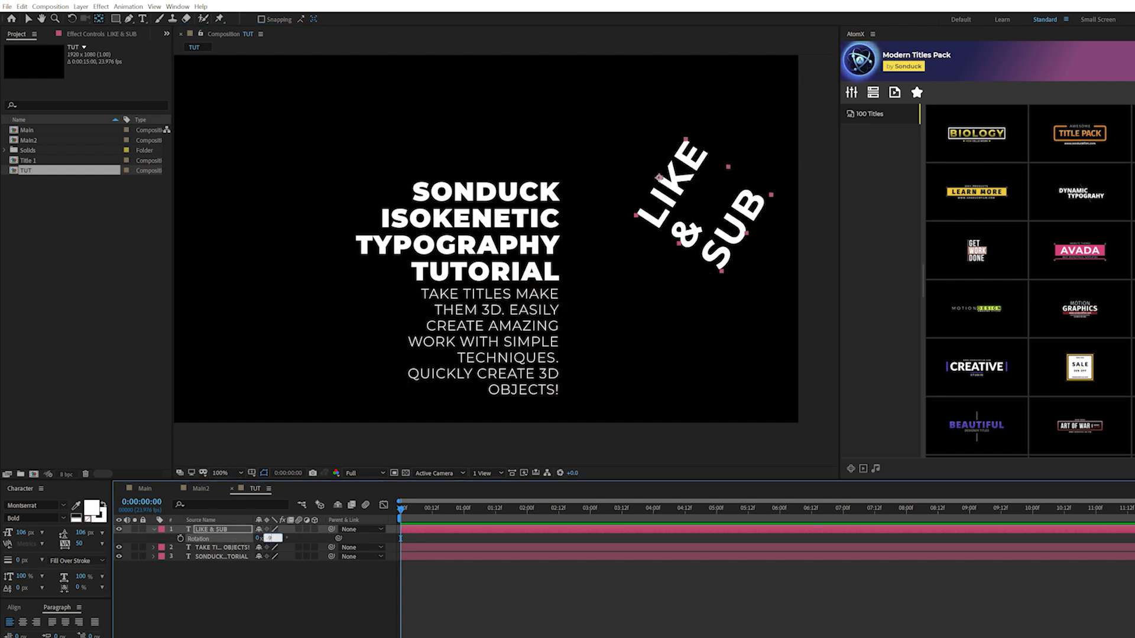
pyautogui.write('0')
pyautogui.click(267, 626)
pyautogui.press('v')
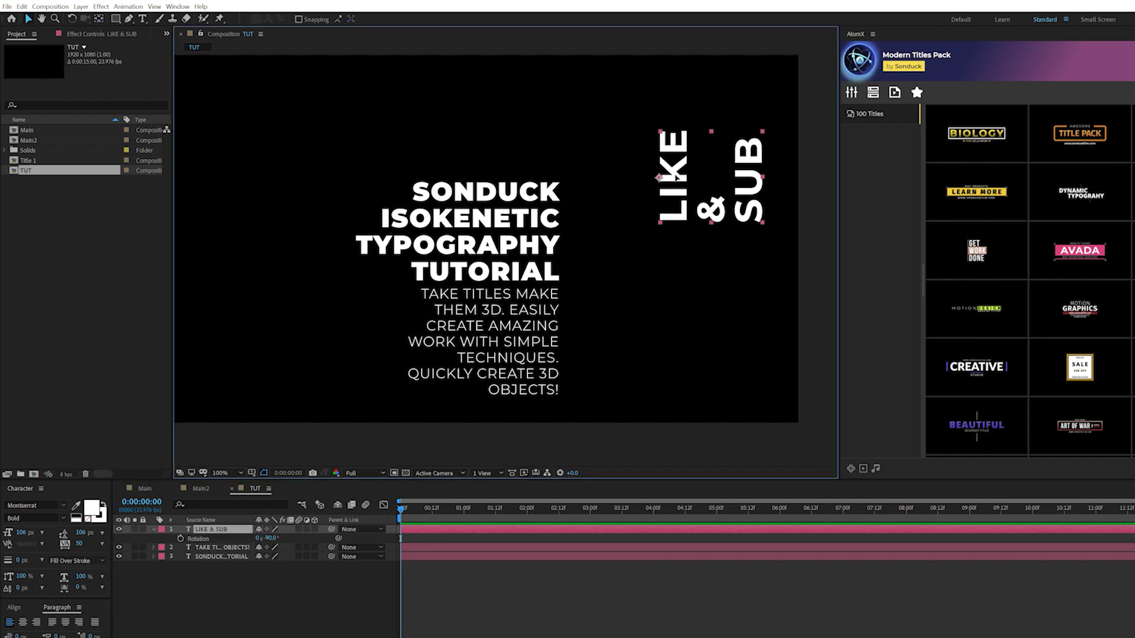
pyautogui.moveTo(675, 175); pyautogui.dragTo(588, 247)
pyautogui.click(522, 604)
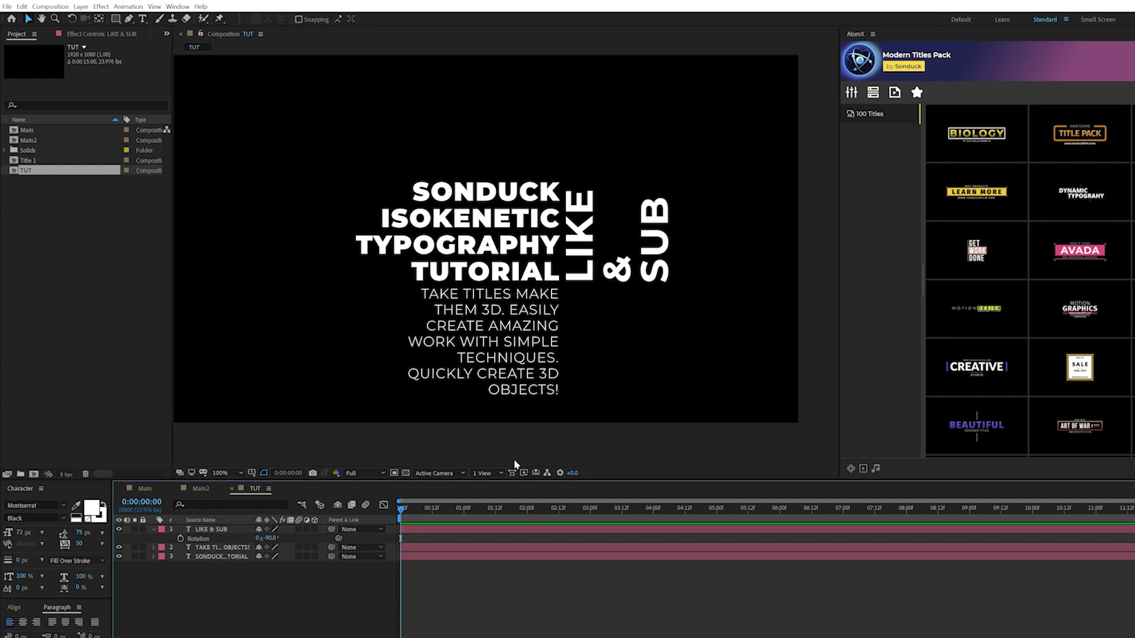
pyautogui.click(498, 377)
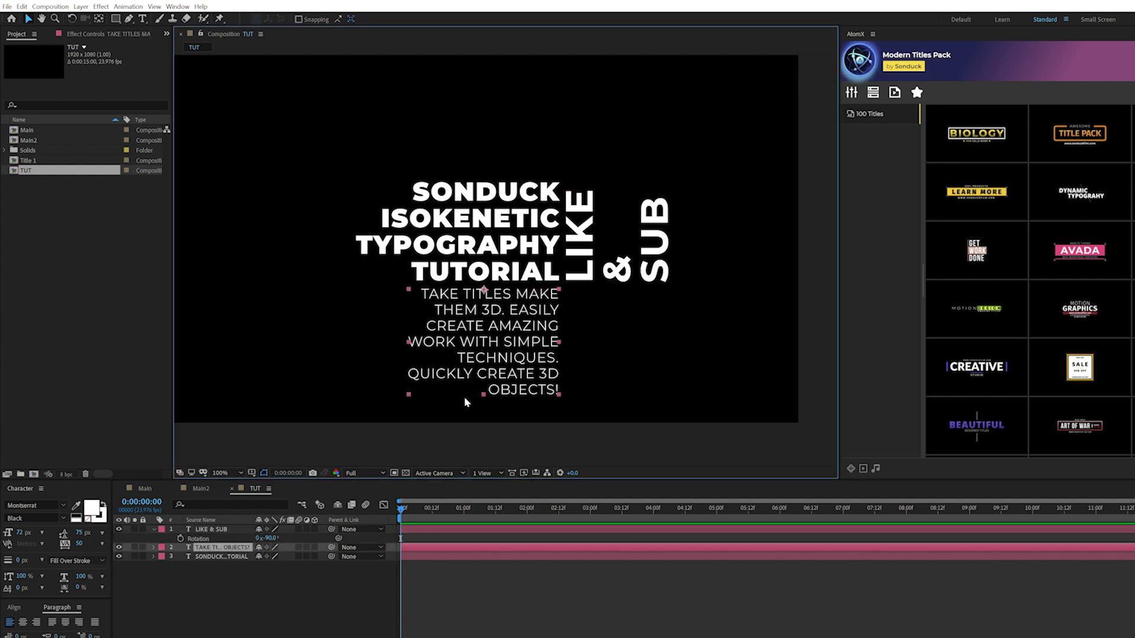
# Make all three text layers 3D
pyautogui.click(153, 529)
pyautogui.moveTo(313, 528); pyautogui.dragTo(313, 558)
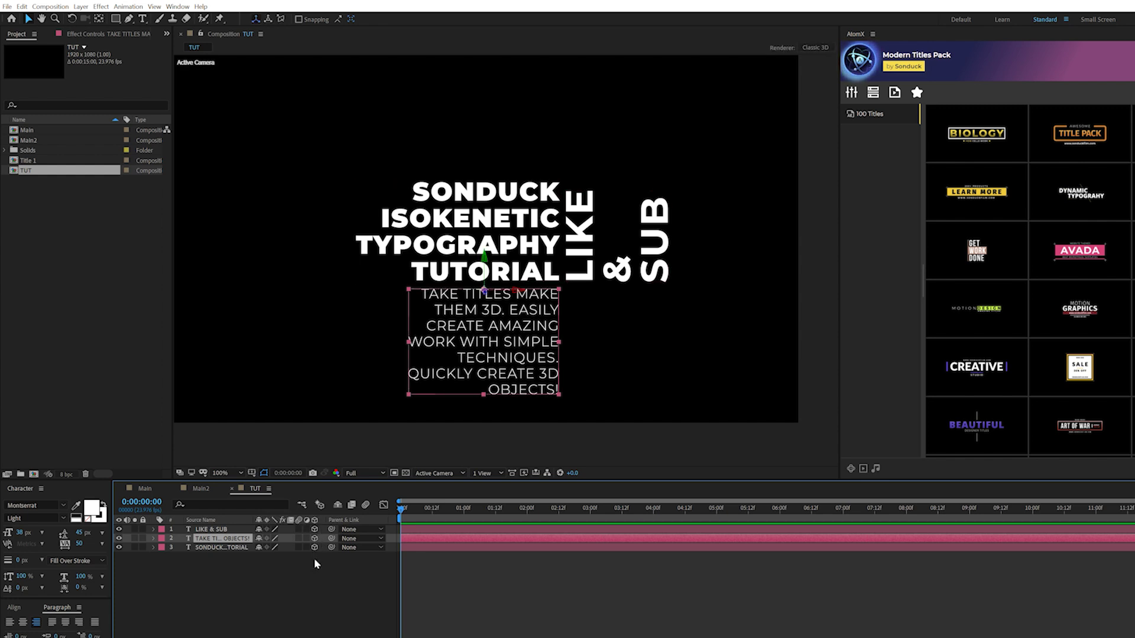
pyautogui.press('F2')
pyautogui.press('F4')
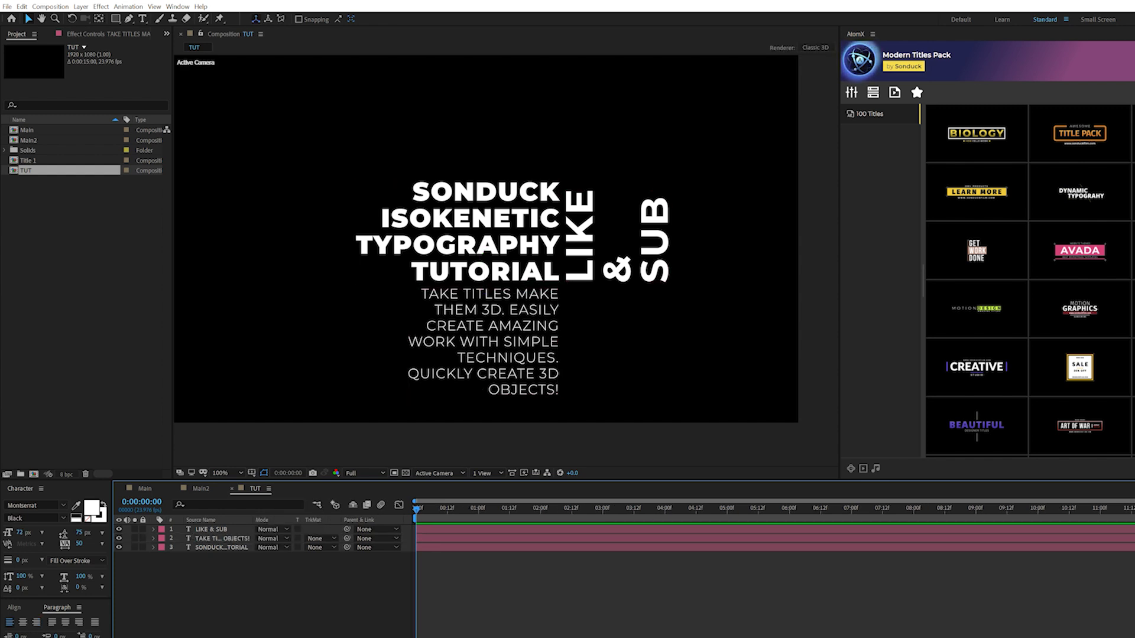
pyautogui.press('F4')
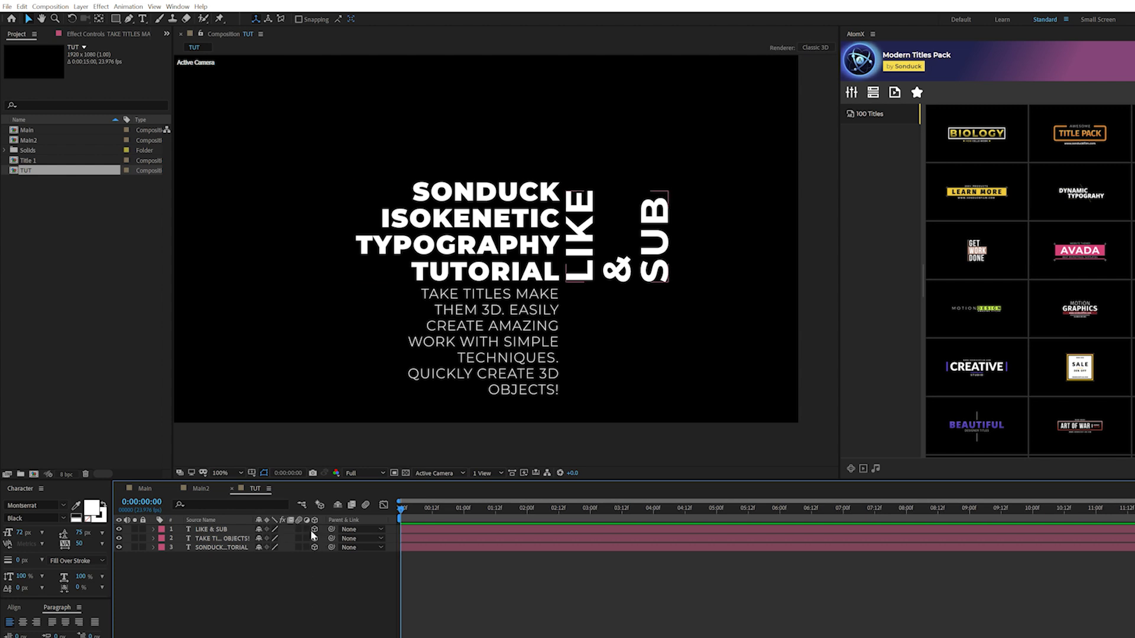
# Set the TAKE TITLES paragraph's X Rotation to 90°
pyautogui.click(213, 538)
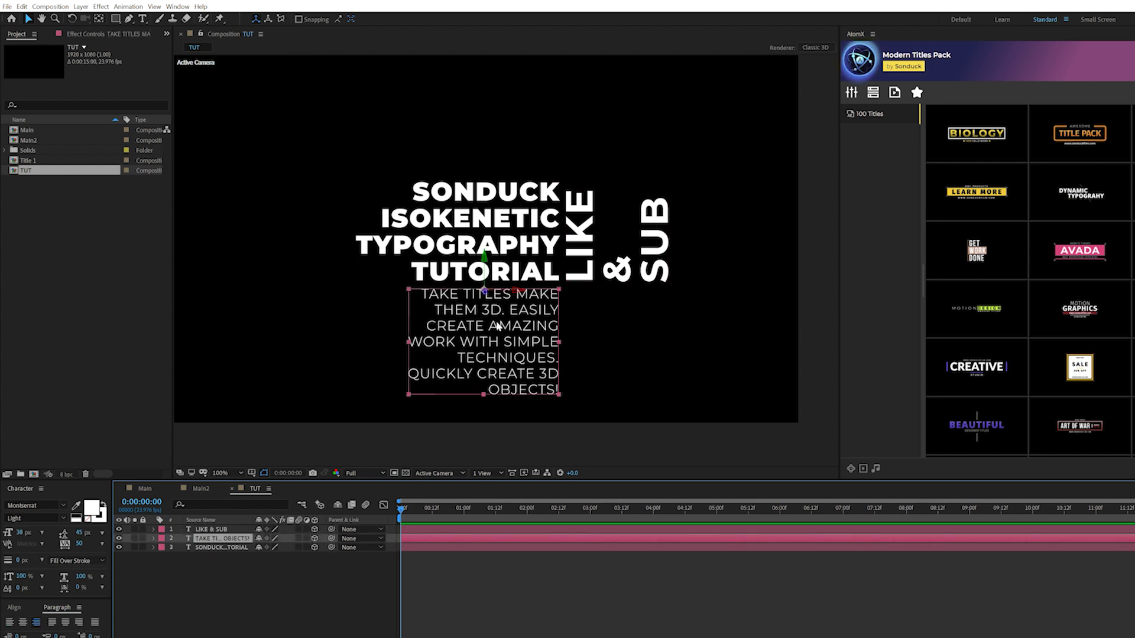
pyautogui.press('r')
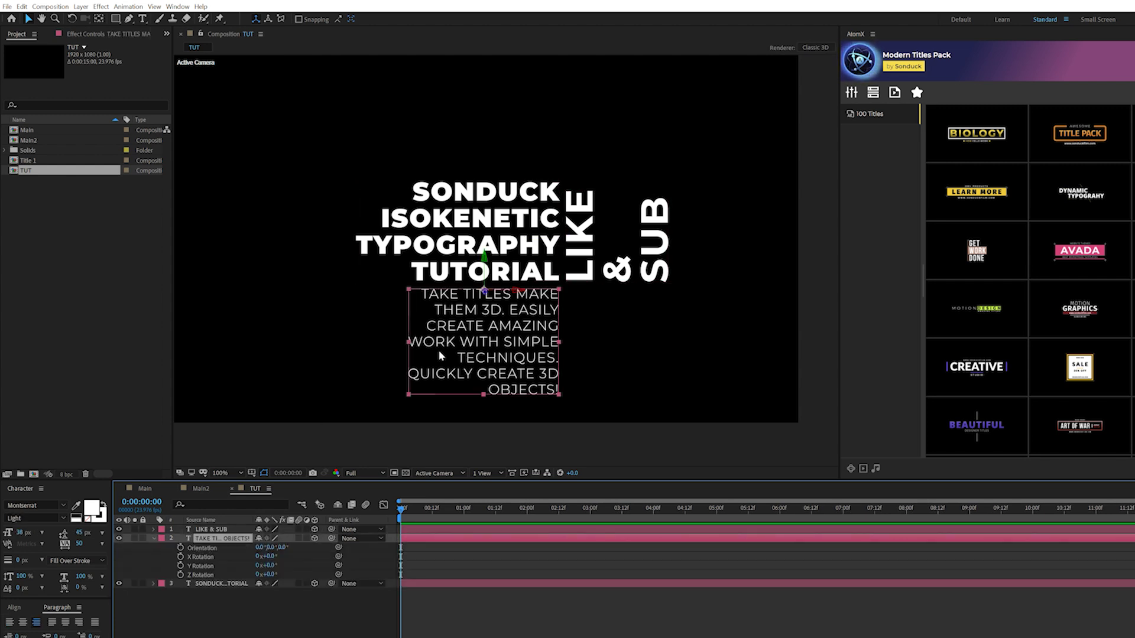
pyautogui.moveTo(269, 561); pyautogui.dragTo(272, 563)
pyautogui.click(272, 556)
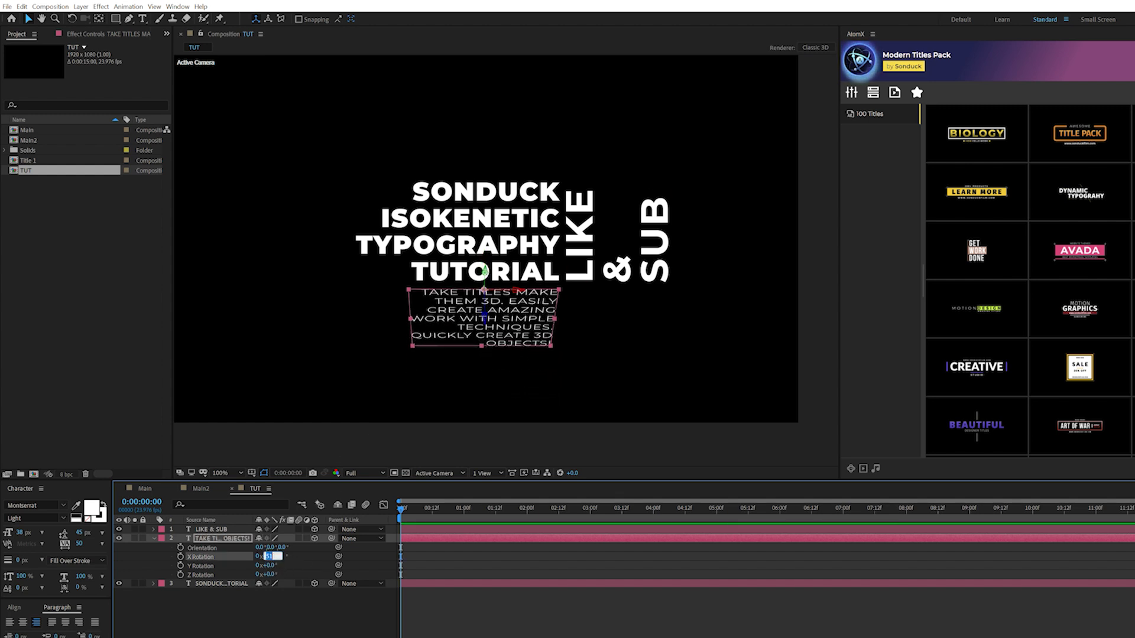
pyautogui.write('90')
pyautogui.click(275, 607)
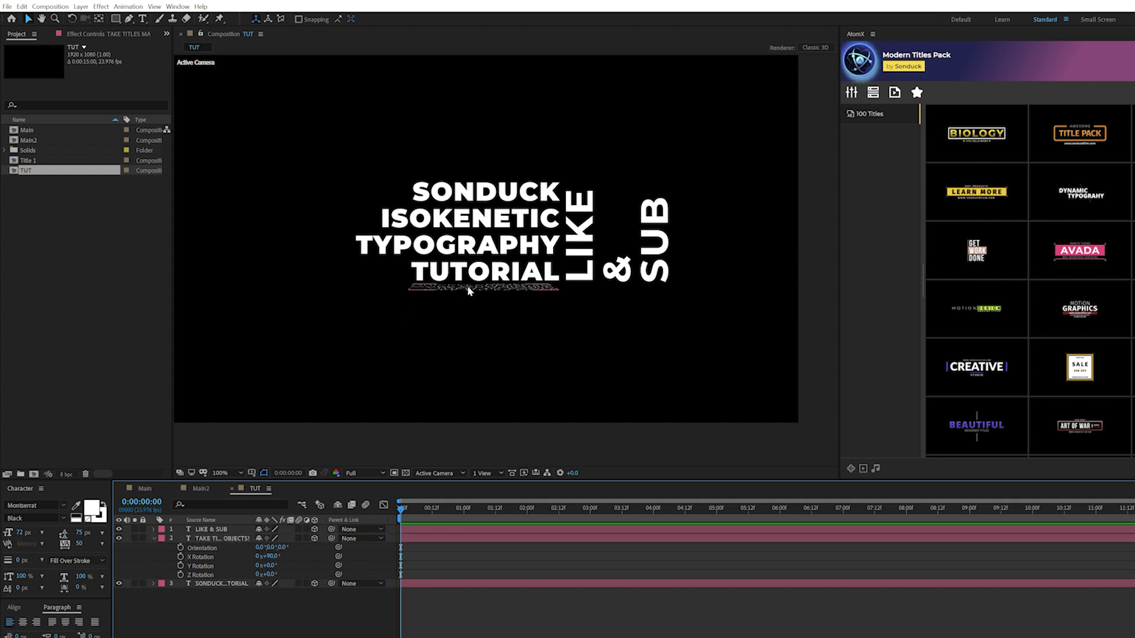
pyautogui.click(468, 282)
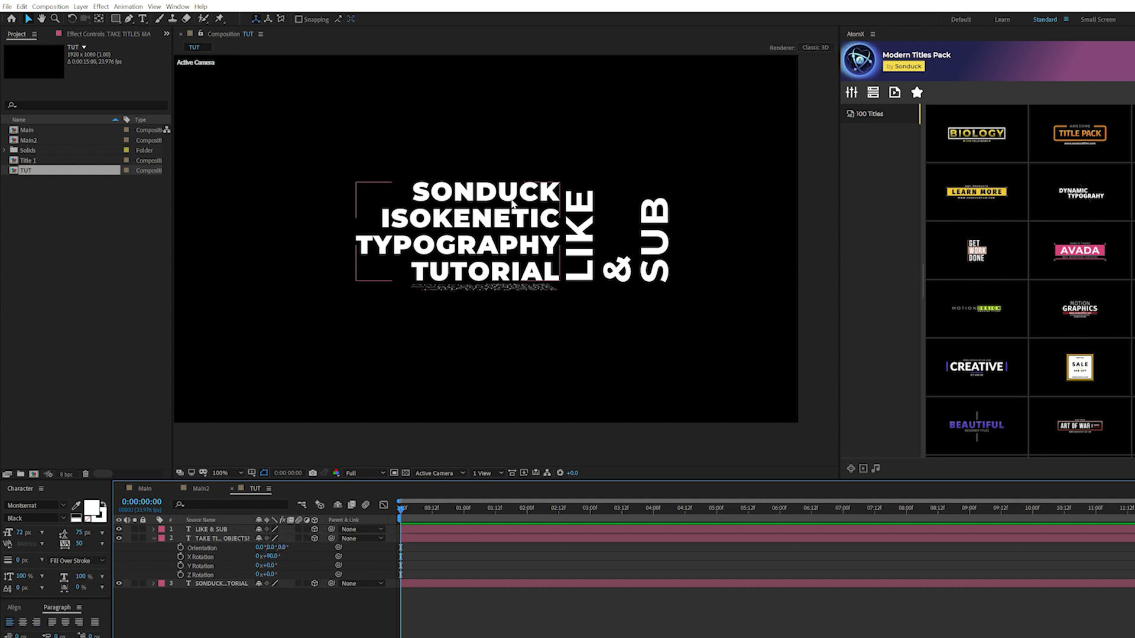
# Set LIKE & SUB's Y Rotation to -90°, then deselect and collapse all layer properties
pyautogui.click(594, 251)
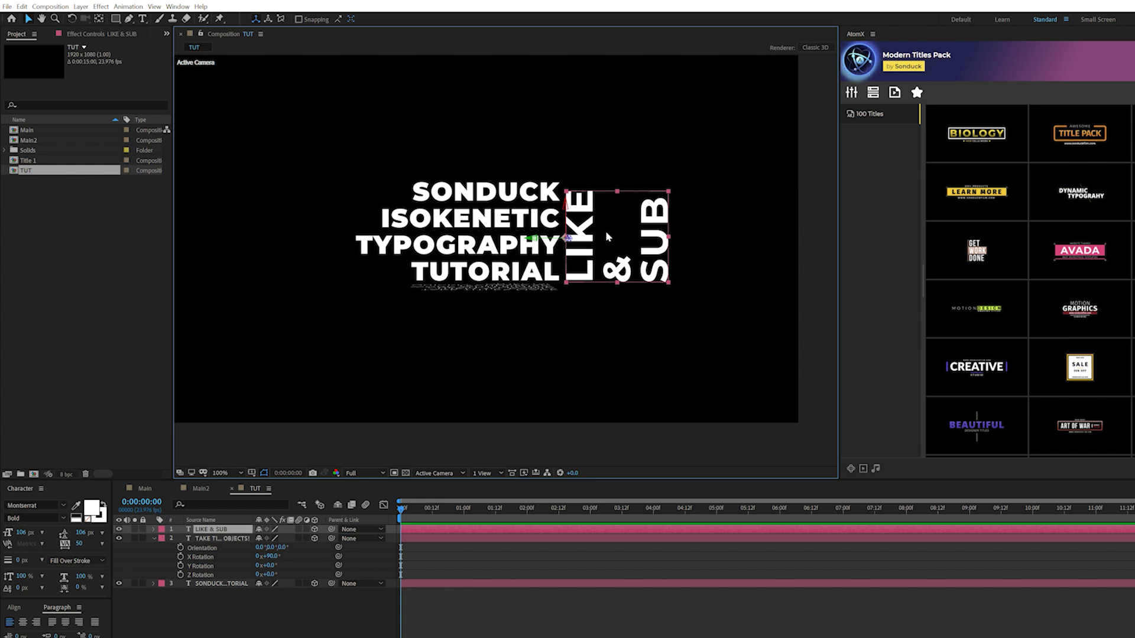
pyautogui.press('r')
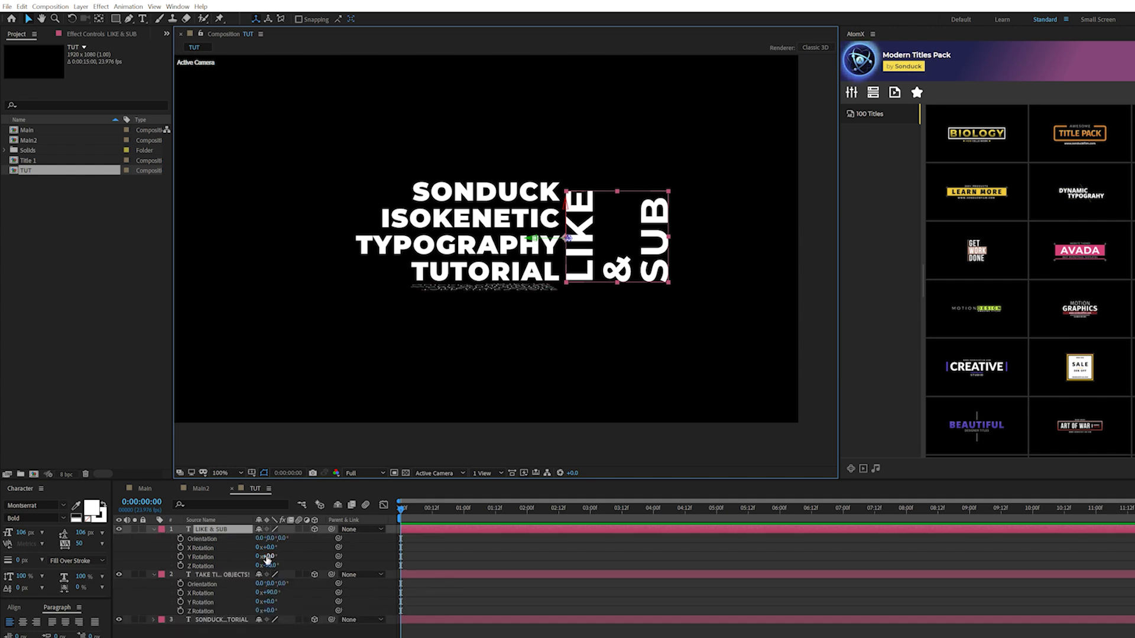
pyautogui.moveTo(267, 557); pyautogui.dragTo(271, 556)
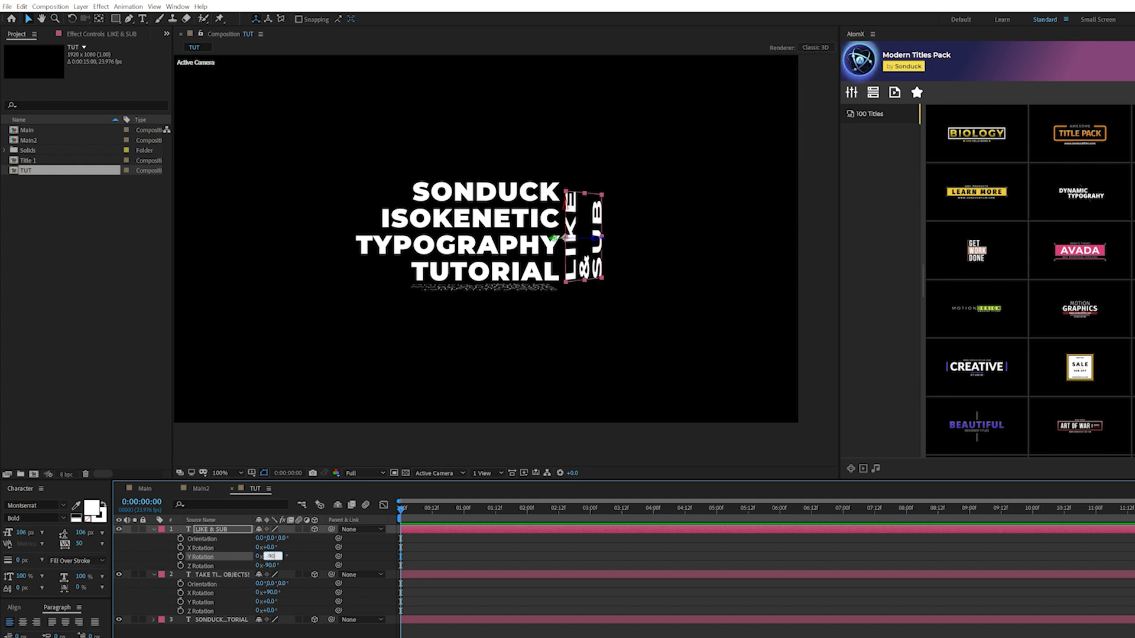
pyautogui.press('Return')
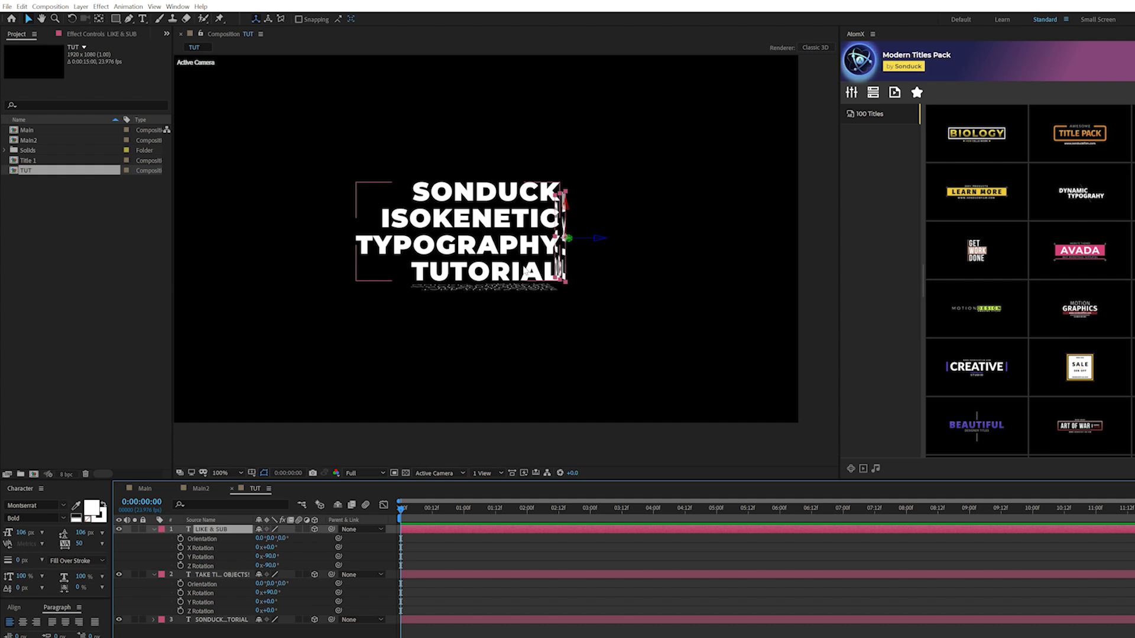
pyautogui.click(173, 633)
pyautogui.press('u')
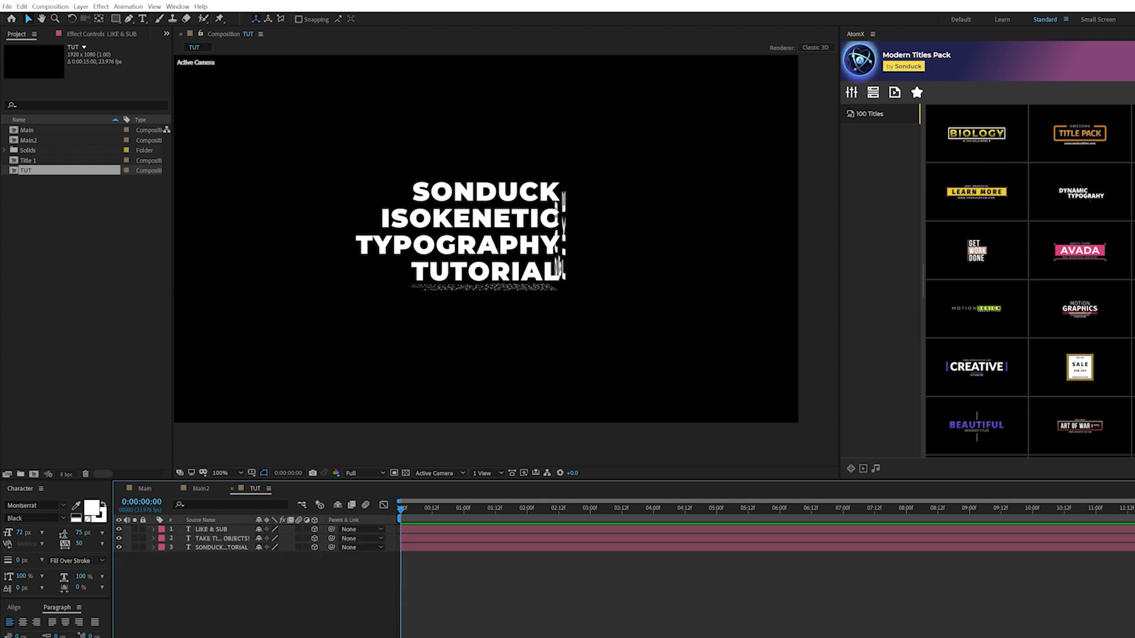
# Add a Null Object and parent all three text layers to Null 3
pyautogui.click(81, 7)
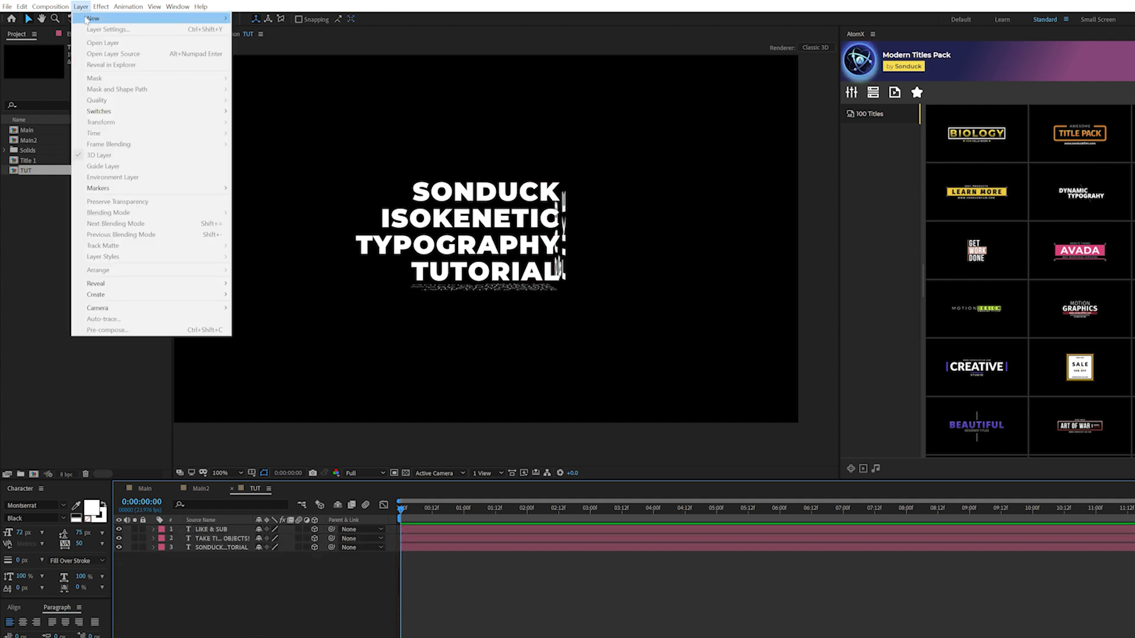
pyautogui.moveTo(177, 19)
pyautogui.click(299, 62)
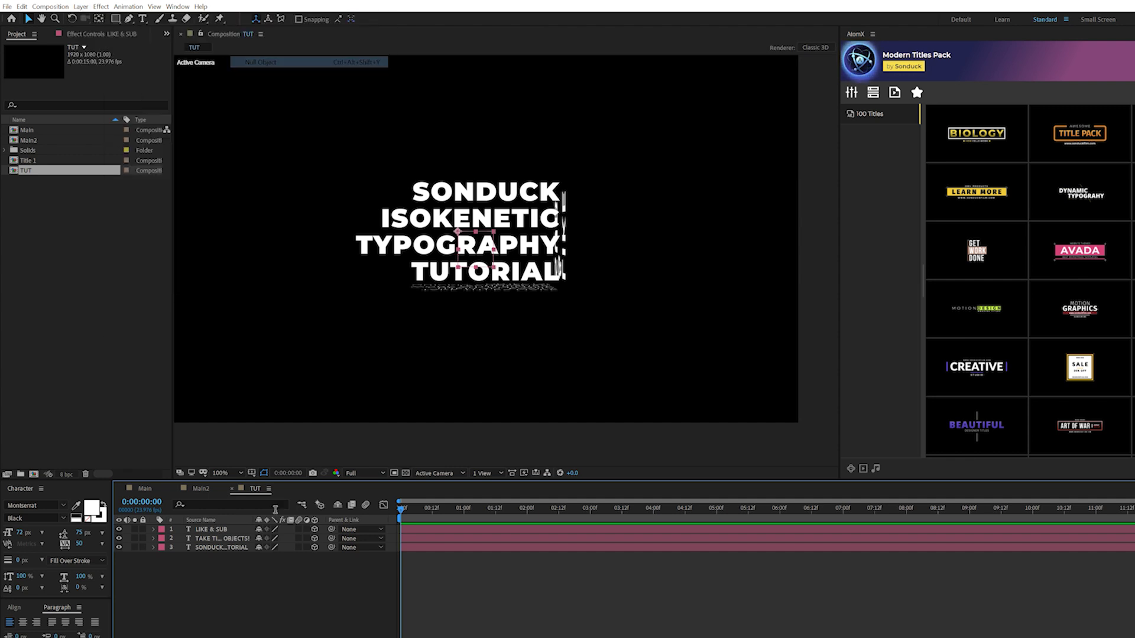
pyautogui.moveTo(213, 581); pyautogui.dragTo(192, 535)
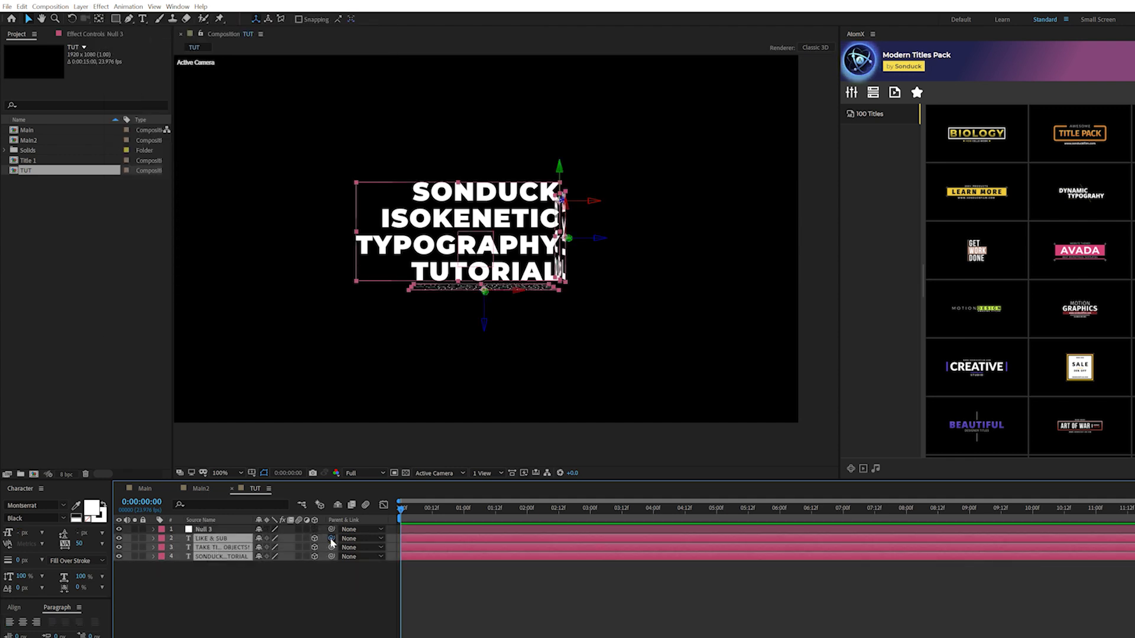
pyautogui.moveTo(331, 539); pyautogui.dragTo(204, 529)
# Rotate Null 3 to -30° X and 24° Y so the text forms a cube
pyautogui.click(213, 529)
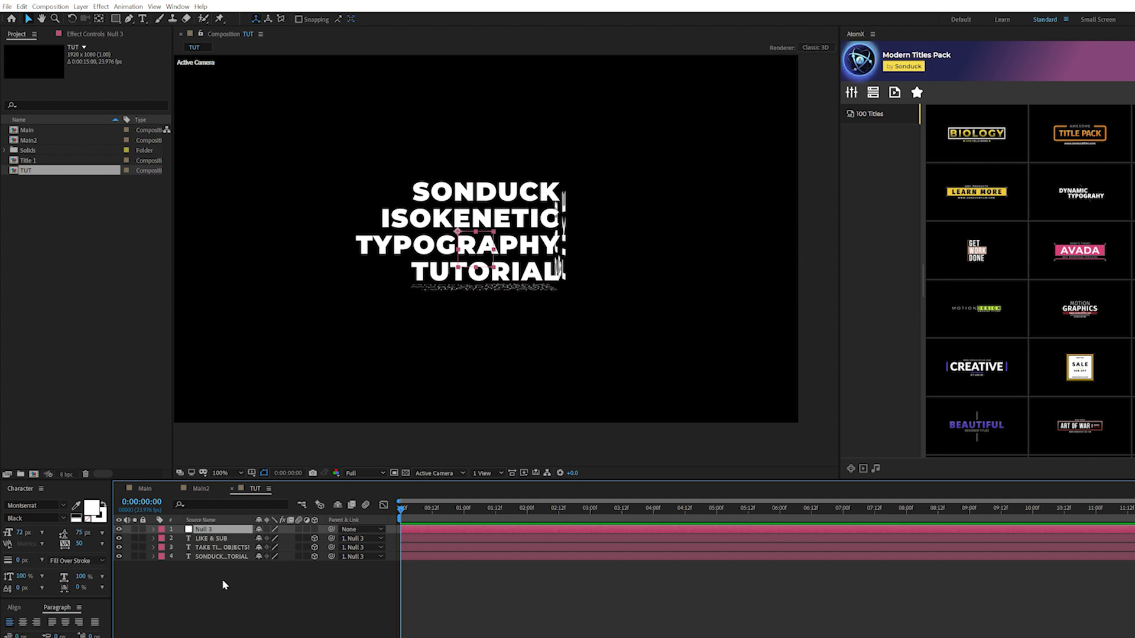
pyautogui.press('r')
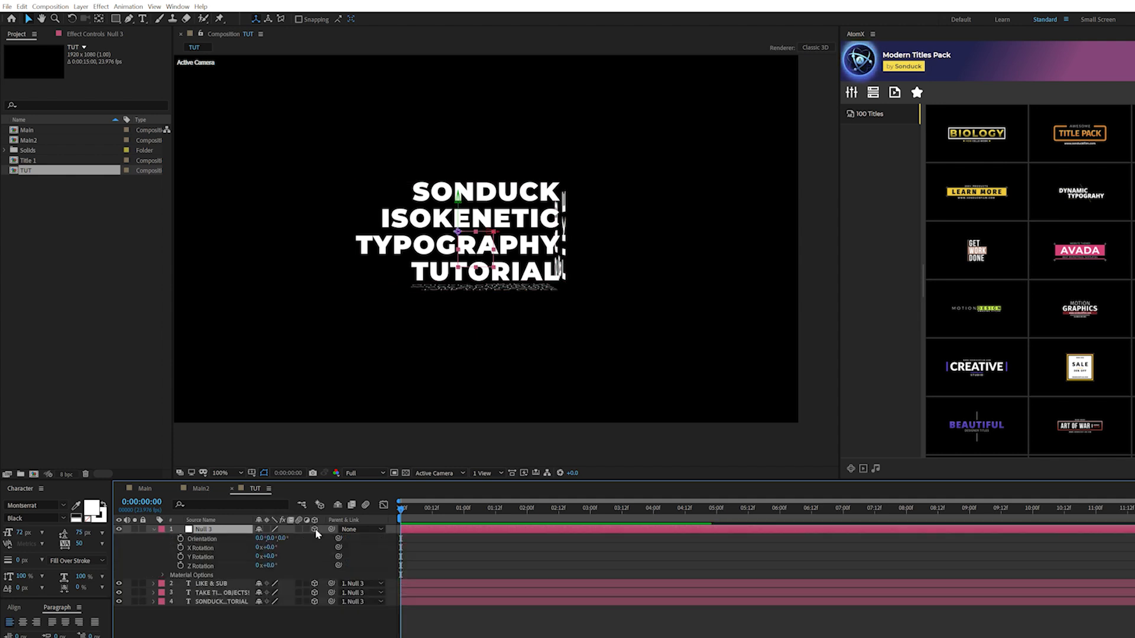
pyautogui.moveTo(266, 556)
pyautogui.mouseDown()
pyautogui.moveTo(291, 558)
pyautogui.moveTo(253, 547)
pyautogui.mouseUp()
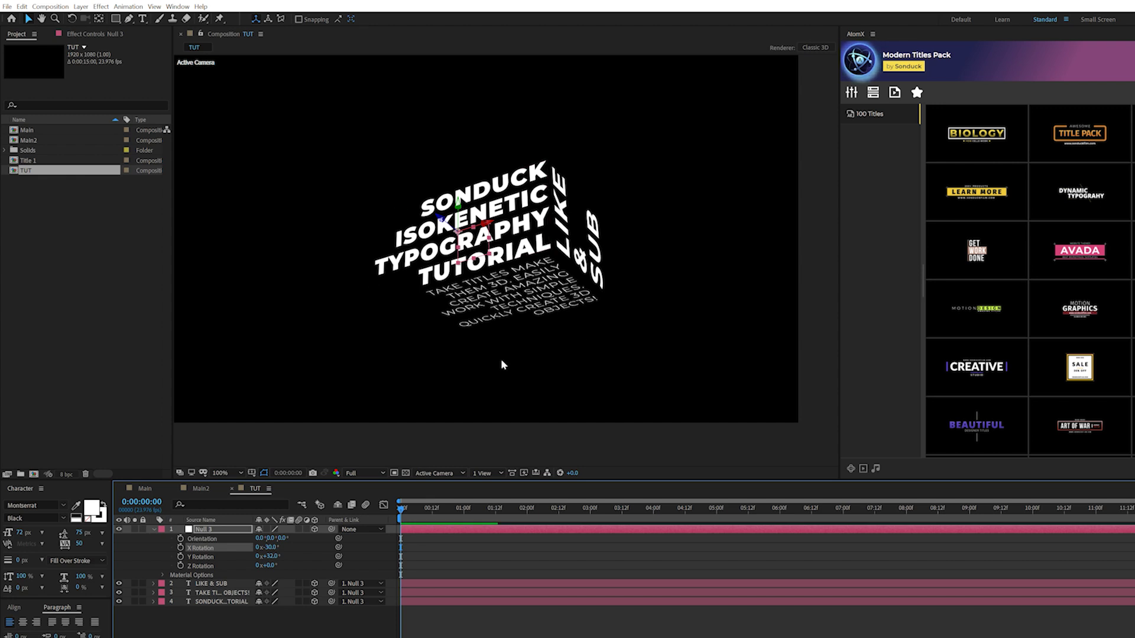
pyautogui.moveTo(267, 557)
pyautogui.mouseDown()
pyautogui.moveTo(252, 556)
pyautogui.moveTo(271, 557)
pyautogui.mouseUp()
# Adjust TAKE TITLES Position Y and Z, checking alignment by turning Null 3's Y Rotation
pyautogui.click(501, 312)
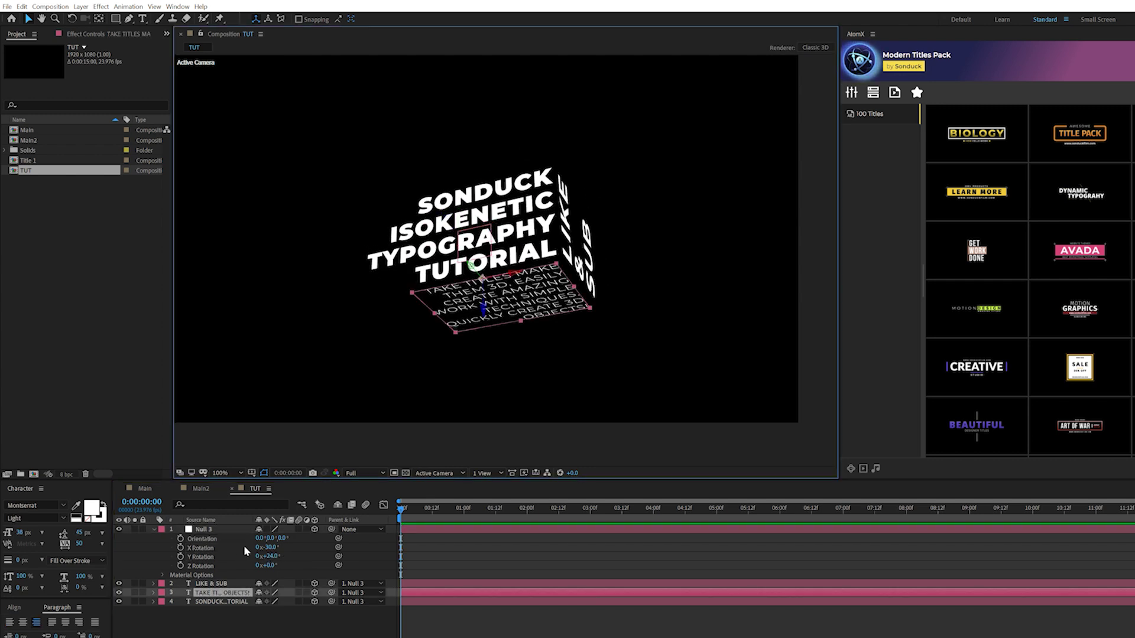
pyautogui.press('Return')
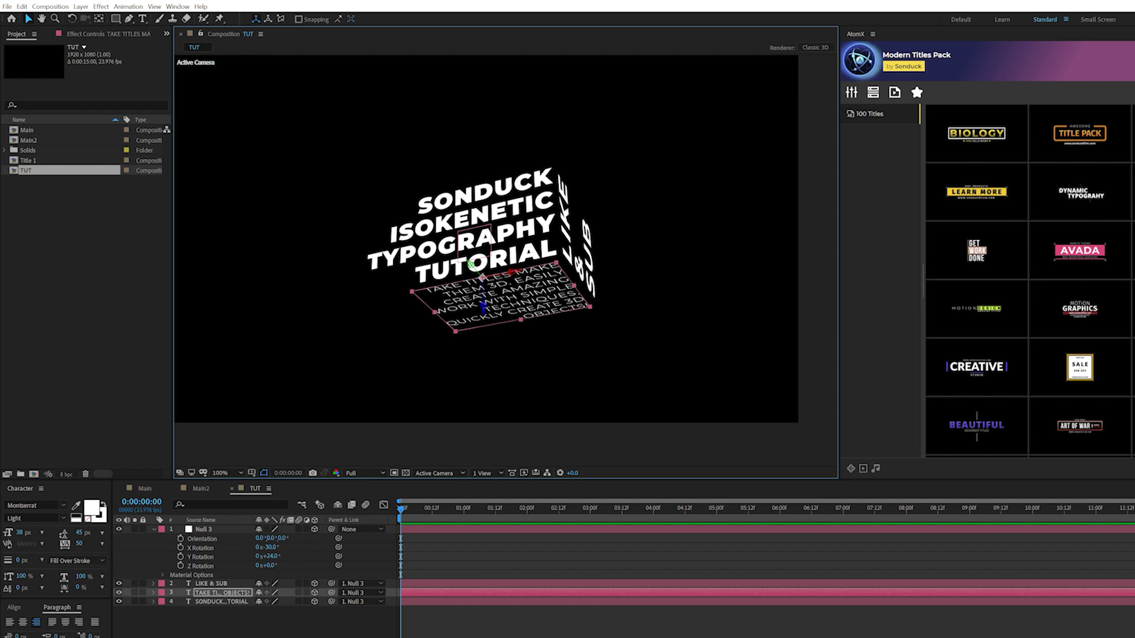
pyautogui.press('p')
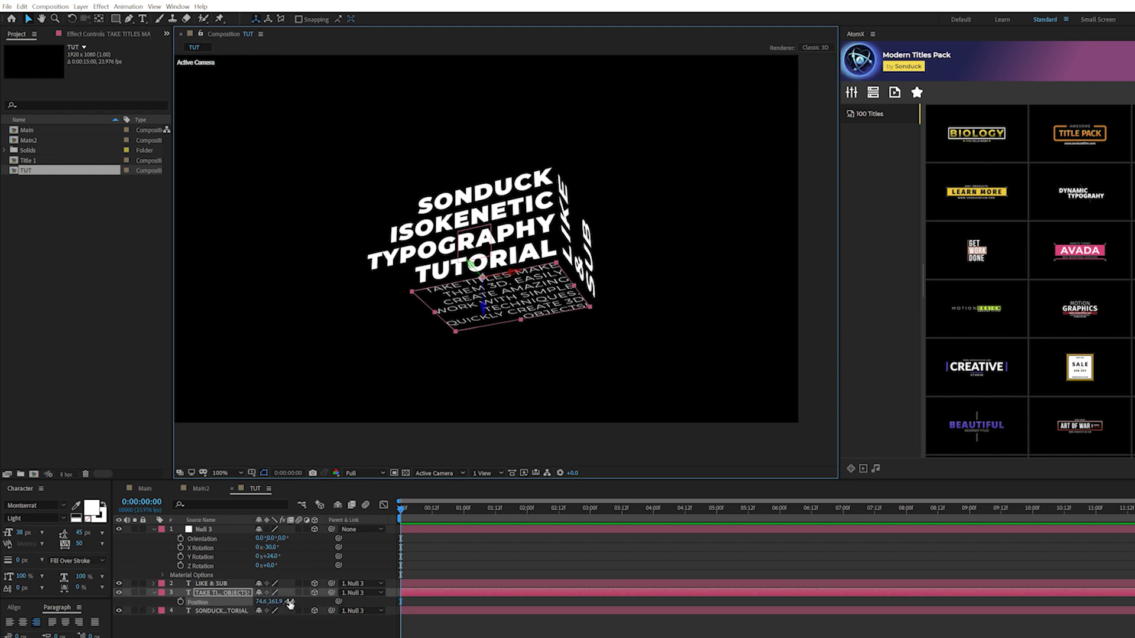
pyautogui.press('.')
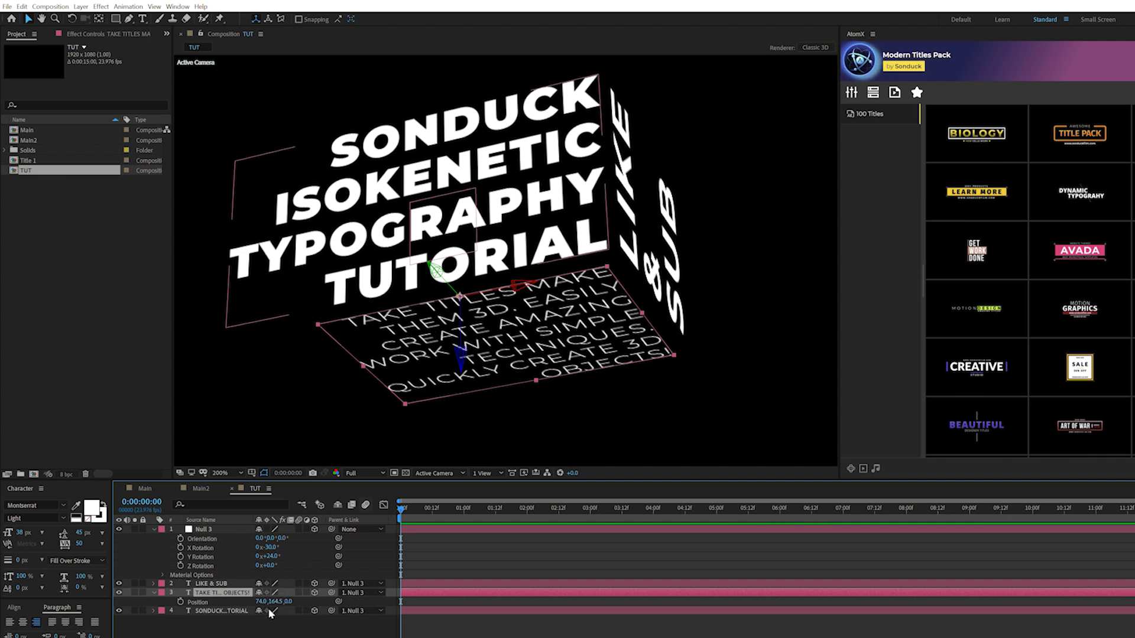
pyautogui.moveTo(276, 602); pyautogui.dragTo(265, 603)
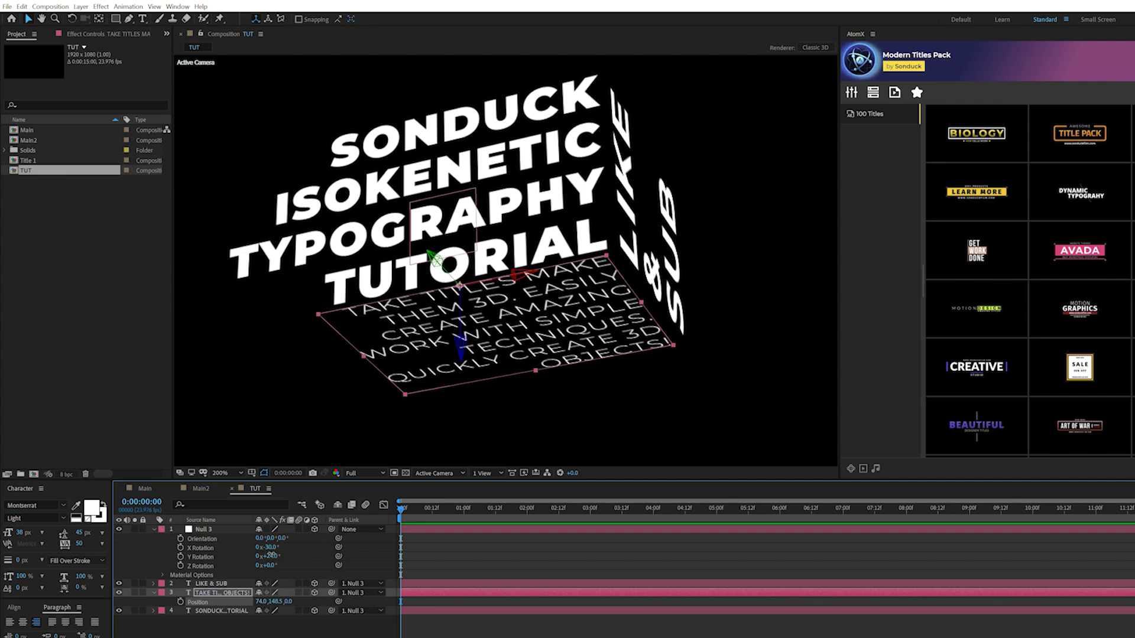
pyautogui.moveTo(271, 556)
pyautogui.mouseDown()
pyautogui.moveTo(260, 556)
pyautogui.moveTo(285, 557)
pyautogui.mouseUp()
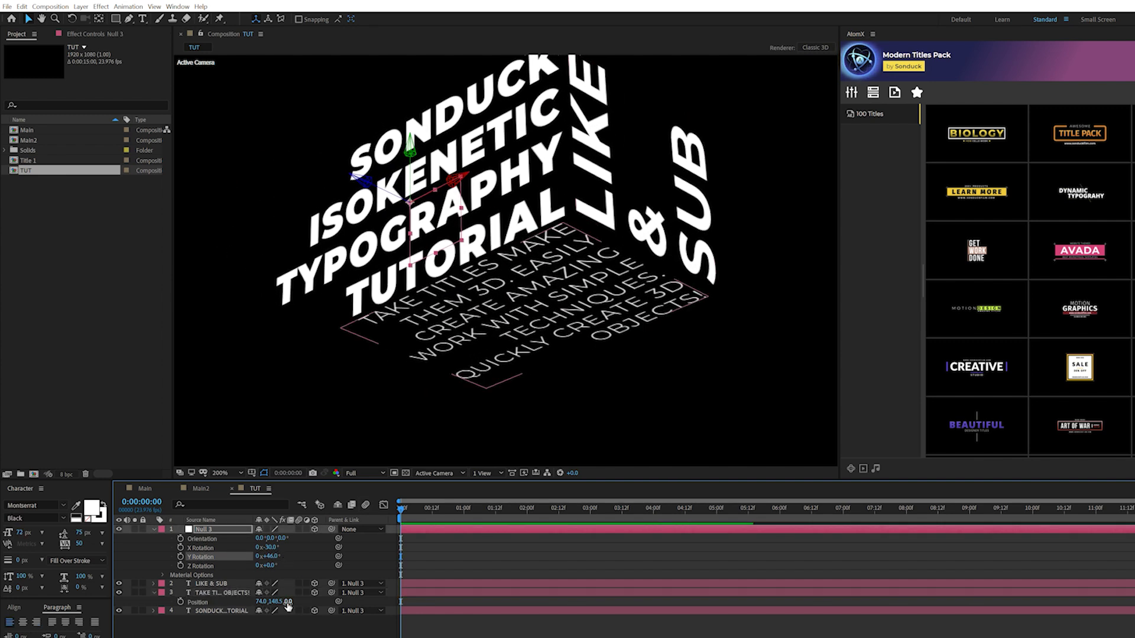
pyautogui.moveTo(287, 603); pyautogui.dragTo(229, 593)
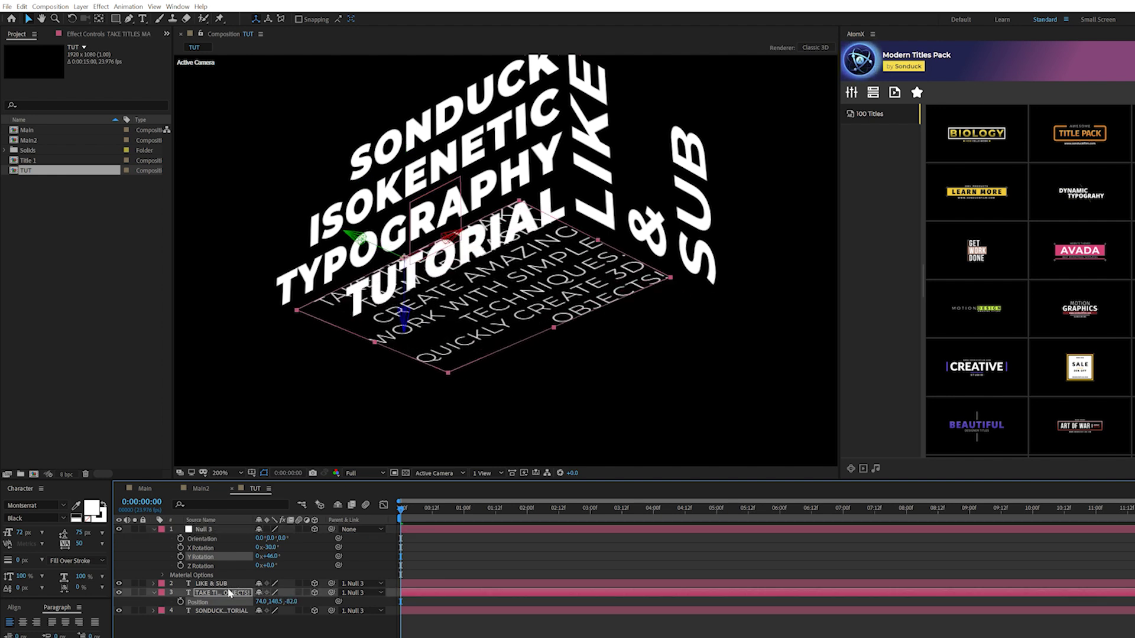
pyautogui.moveTo(272, 556); pyautogui.dragTo(246, 553)
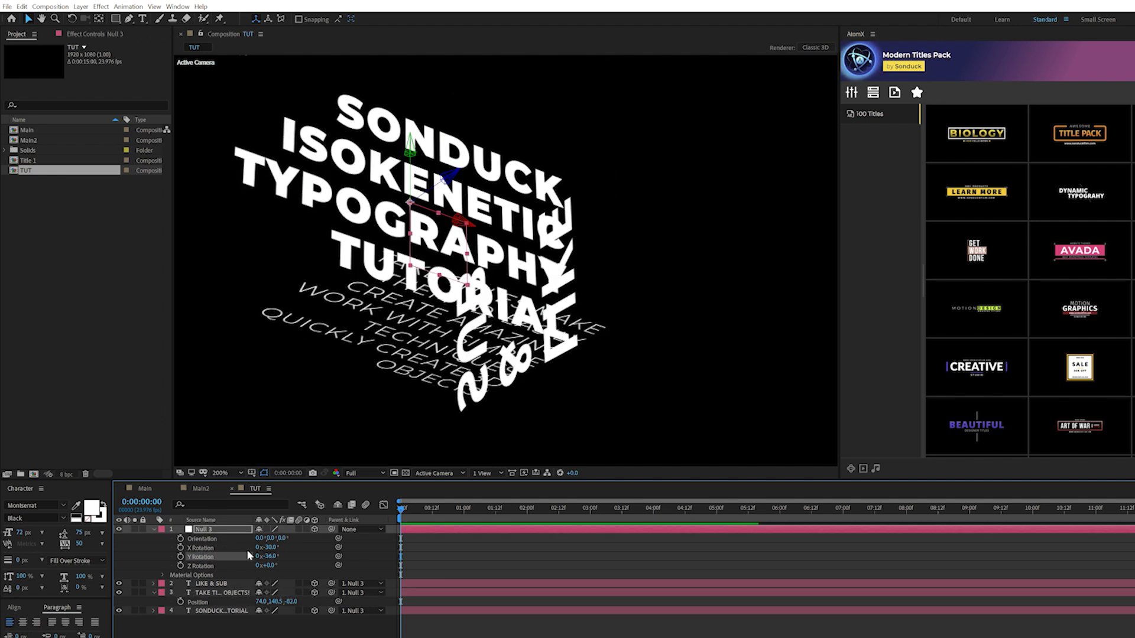
pyautogui.hotkey('ctrl', 'z')
pyautogui.hotkey('ctrl', 'z')
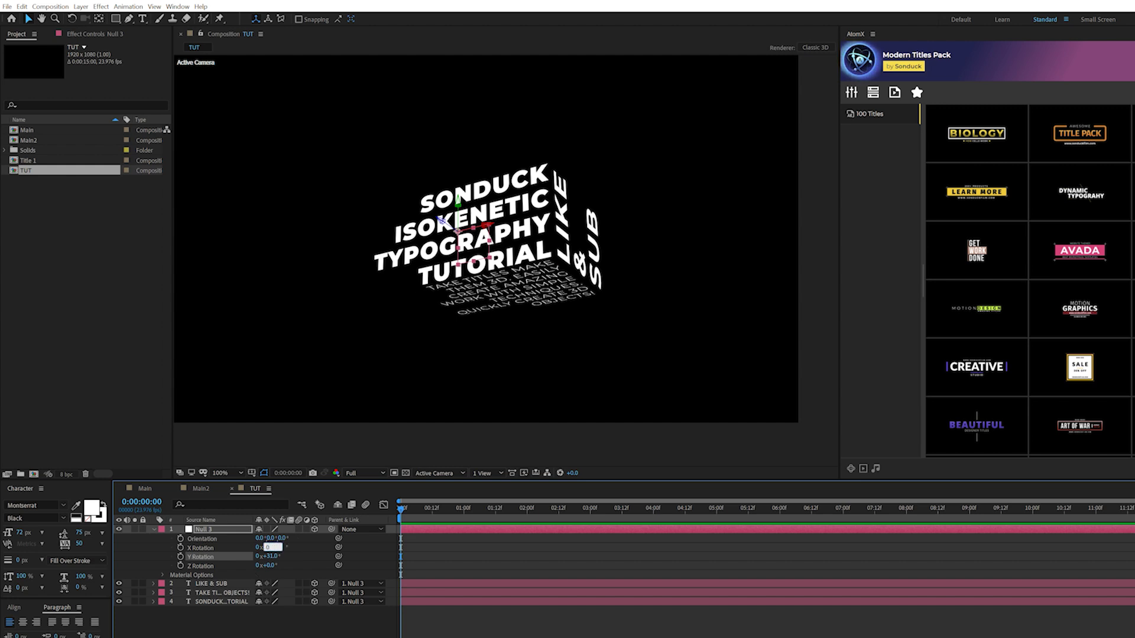
# Reset Null 3's X and Y Rotation to 0, go to 1:00, and fit the view
pyautogui.press('Return')
pyautogui.write('0')
pyautogui.press('Return')
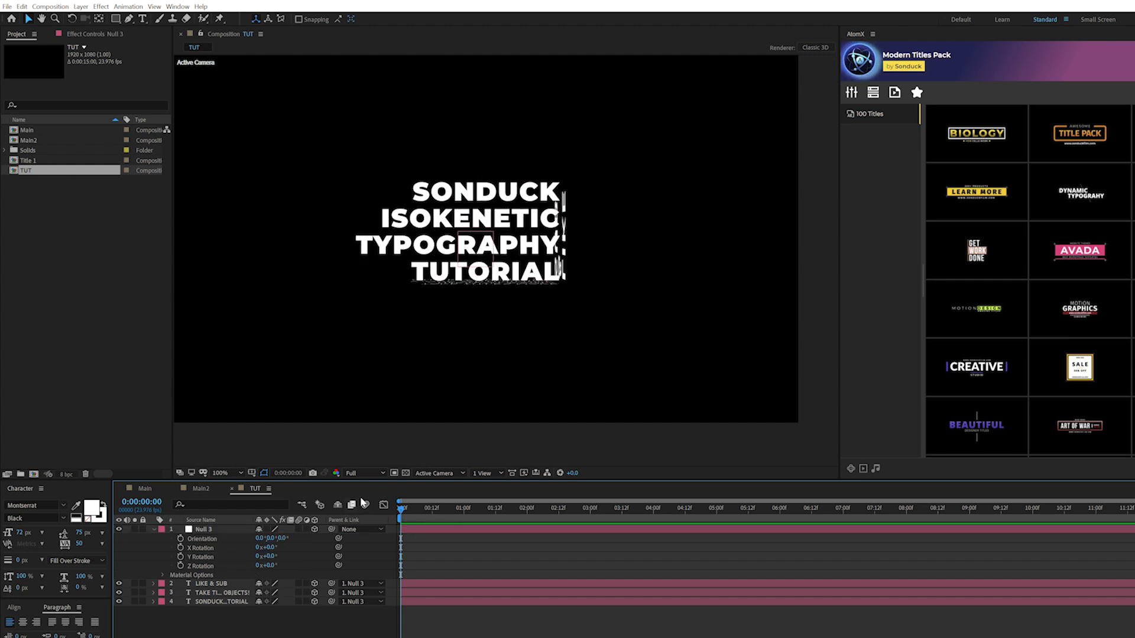
pyautogui.moveTo(402, 515); pyautogui.dragTo(426, 509)
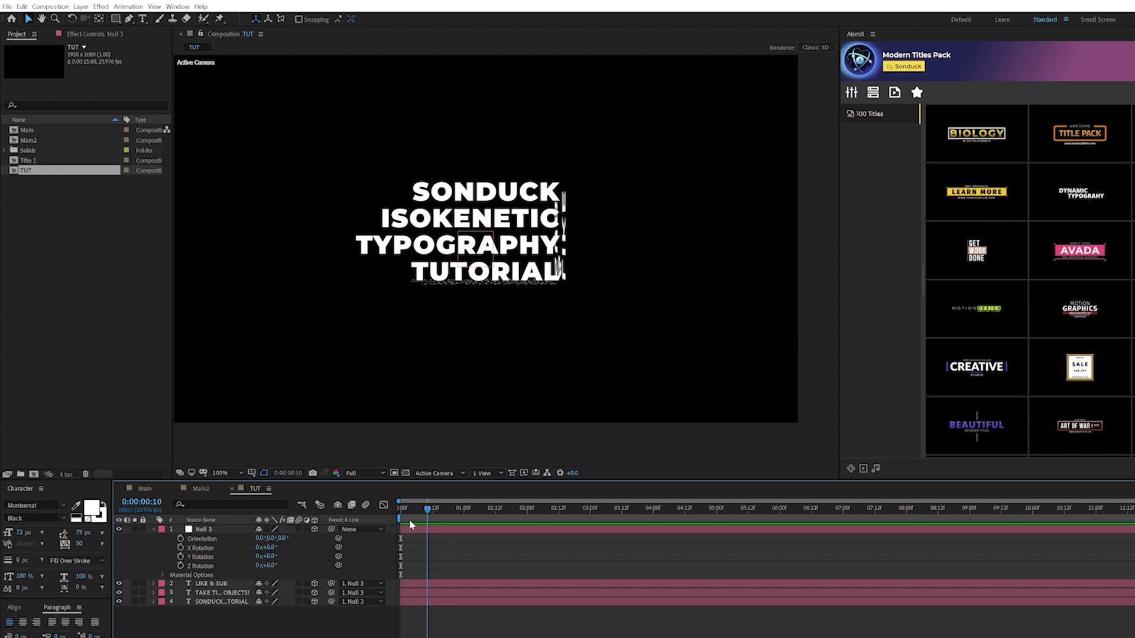
pyautogui.click(502, 508)
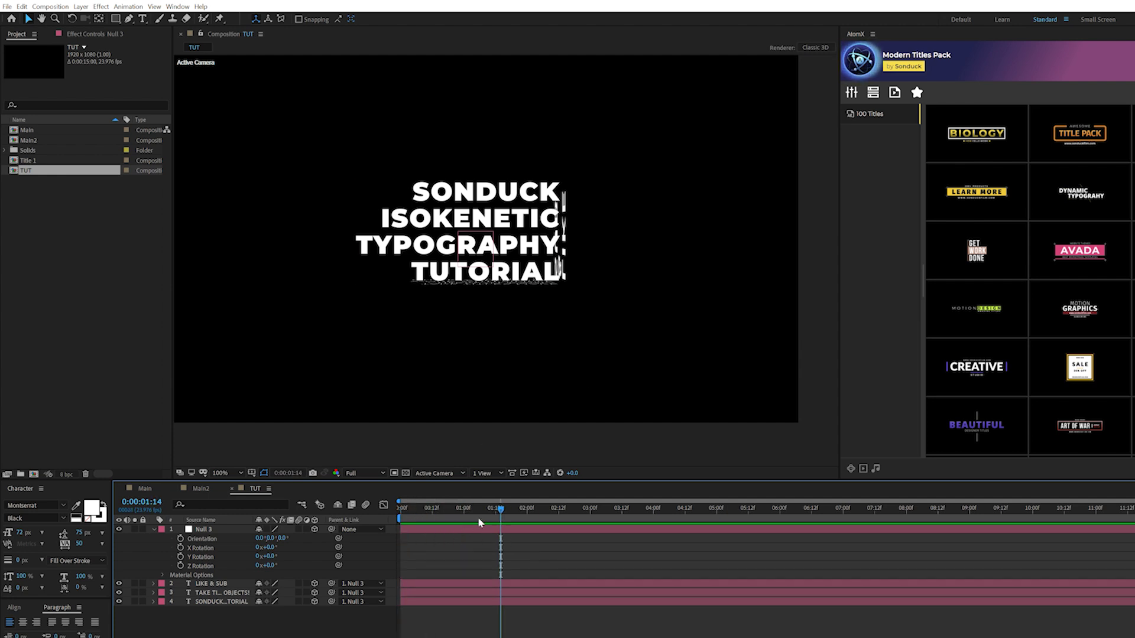
pyautogui.moveTo(465, 513); pyautogui.dragTo(463, 513)
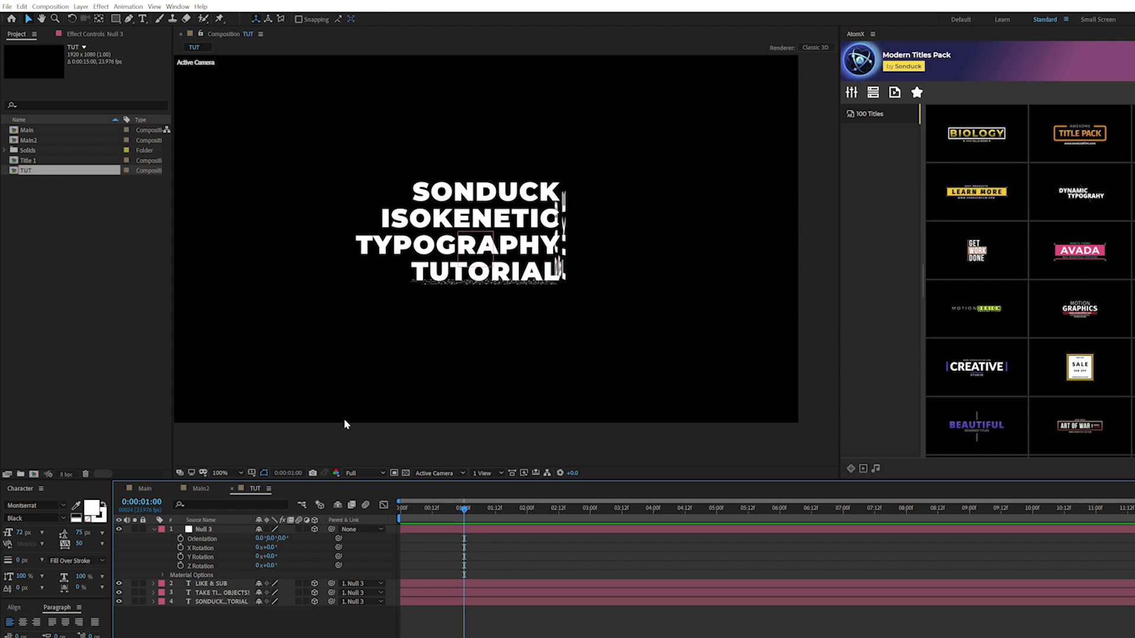
pyautogui.click(226, 473)
pyautogui.click(228, 484)
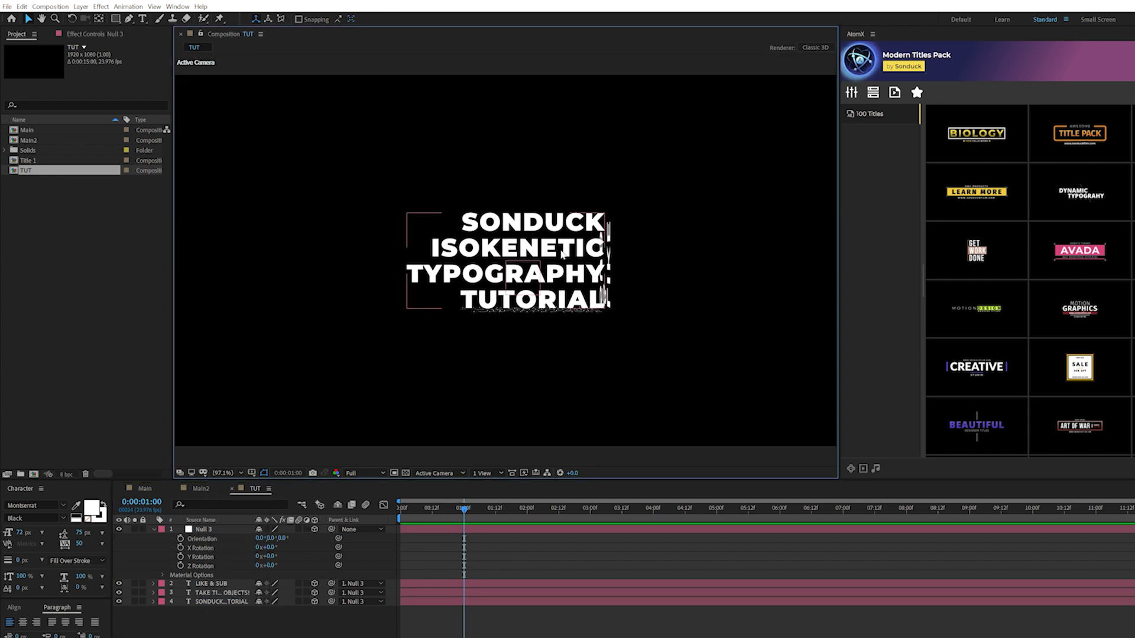
# Keyframe Null 3's X and Y Rotation from flat at 1:00 to -48° X, 57° Y at 1:14
pyautogui.click(180, 547)
pyautogui.click(180, 557)
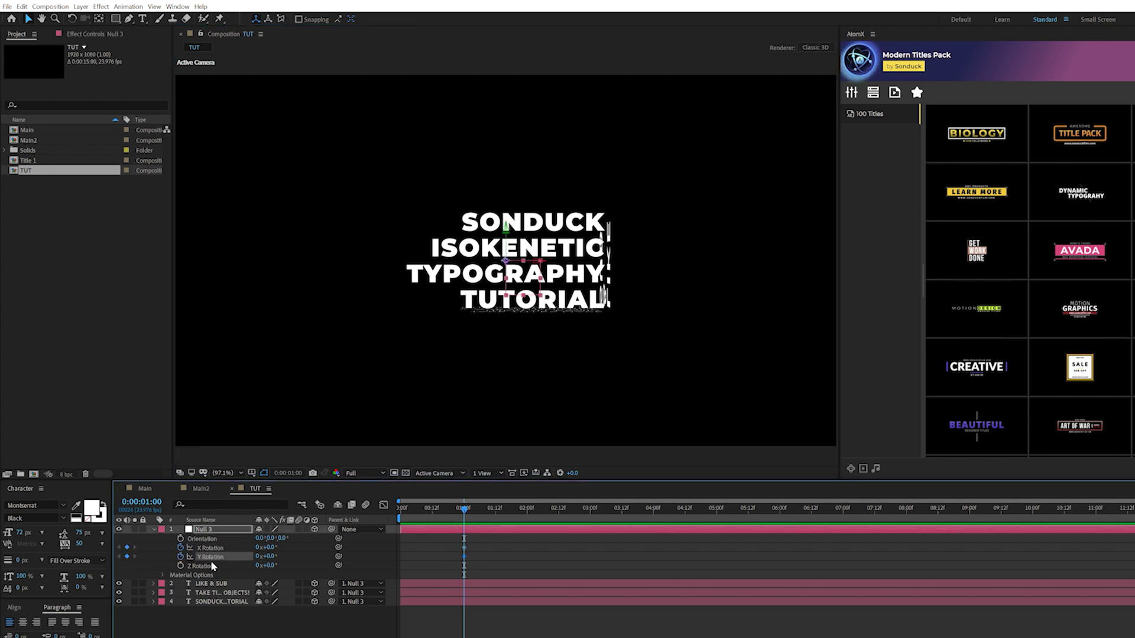
pyautogui.moveTo(470, 507); pyautogui.dragTo(520, 507)
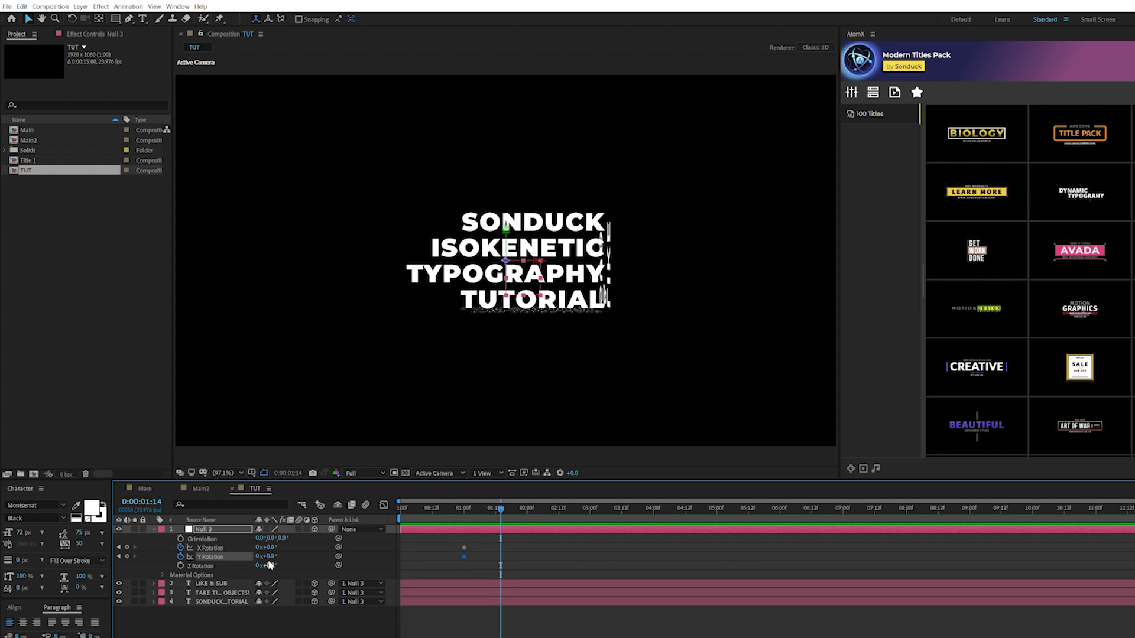
pyautogui.moveTo(269, 557); pyautogui.dragTo(239, 547)
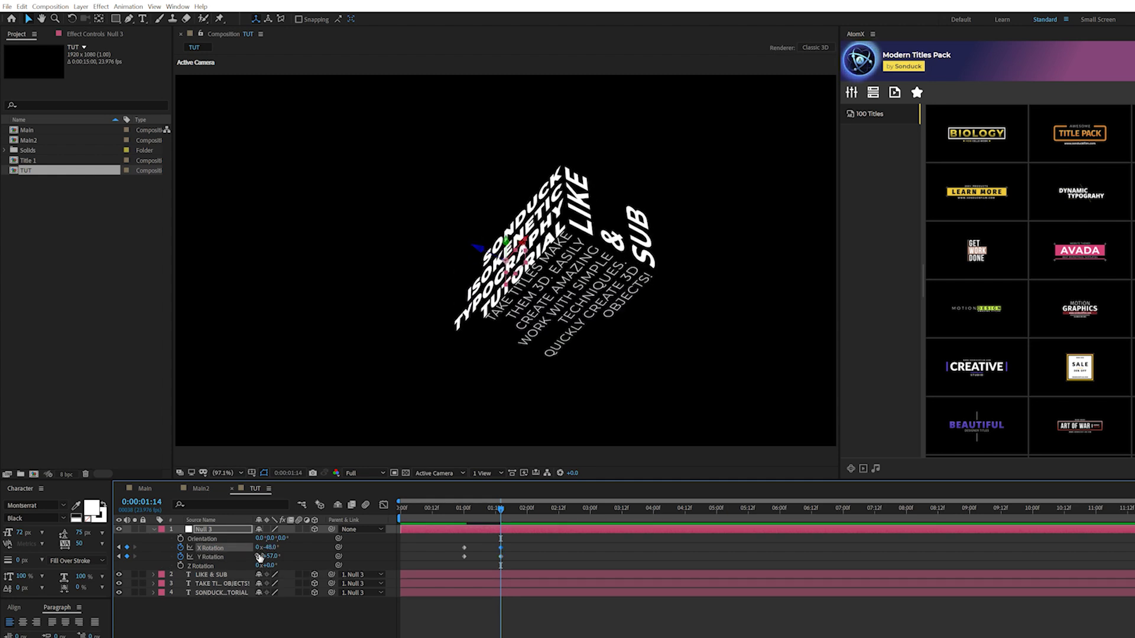
# Keyframe Null 3's Position at 1:00 and shift it to 844,537 at 1:14
pyautogui.hotkey('shift', 'p')
pyautogui.moveTo(477, 507); pyautogui.dragTo(465, 510)
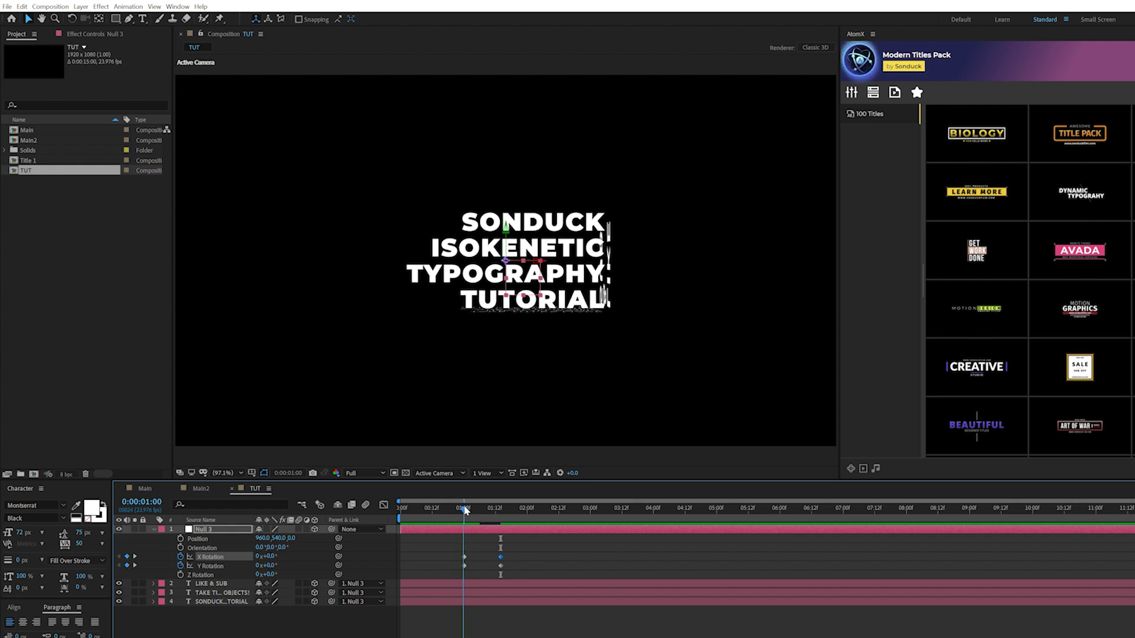
pyautogui.click(180, 538)
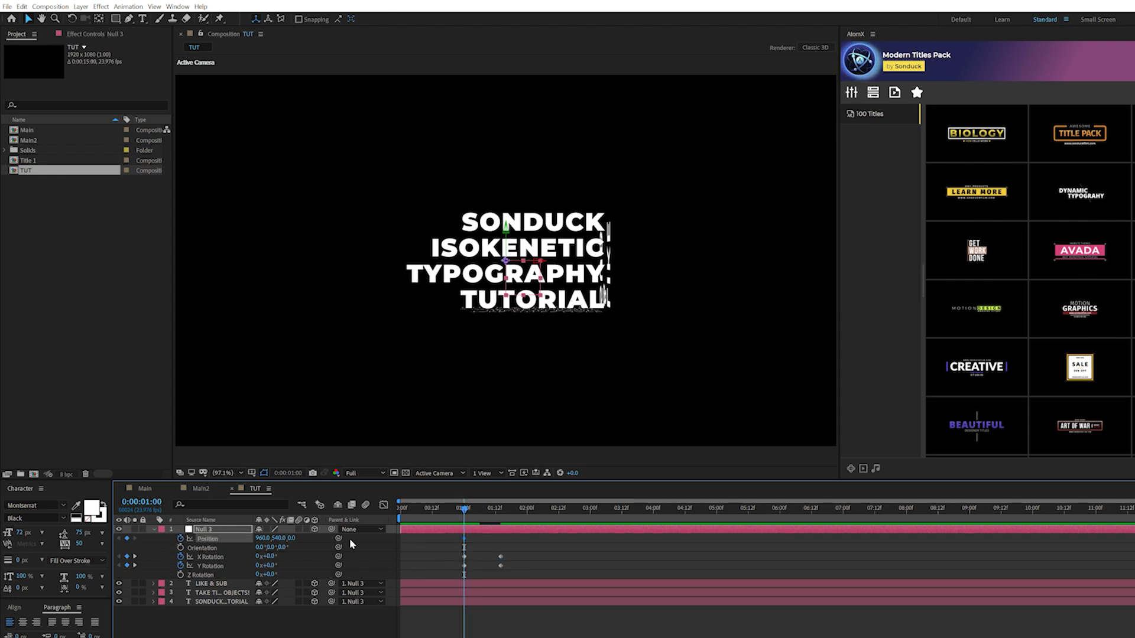
pyautogui.click(135, 557)
pyautogui.moveTo(261, 539); pyautogui.dragTo(200, 531)
pyautogui.moveTo(275, 538); pyautogui.dragTo(263, 539)
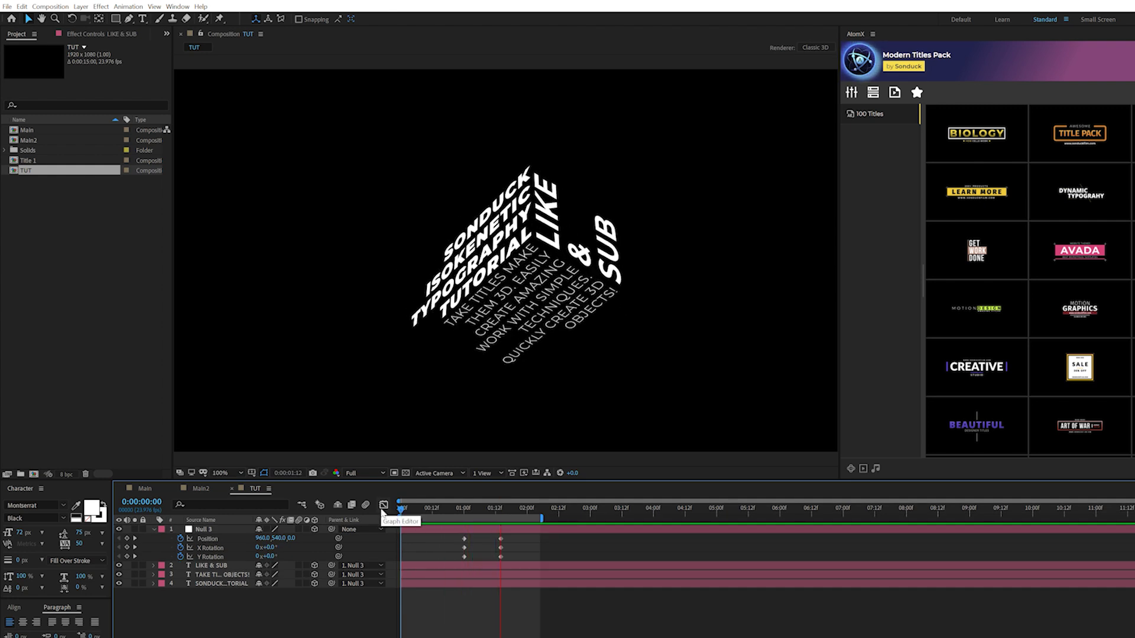
pyautogui.press('space')
# At 1:14, lower Null 3's Y Rotation to 31°
pyautogui.click(500, 507)
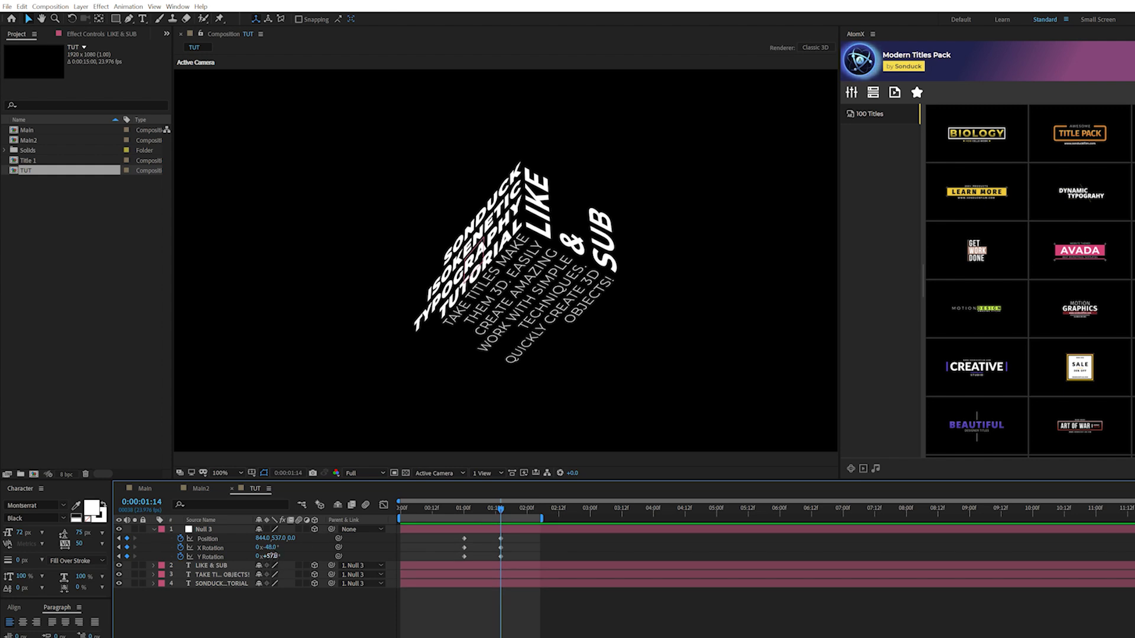
pyautogui.moveTo(271, 555); pyautogui.dragTo(252, 555)
pyautogui.moveTo(500, 510); pyautogui.dragTo(463, 509)
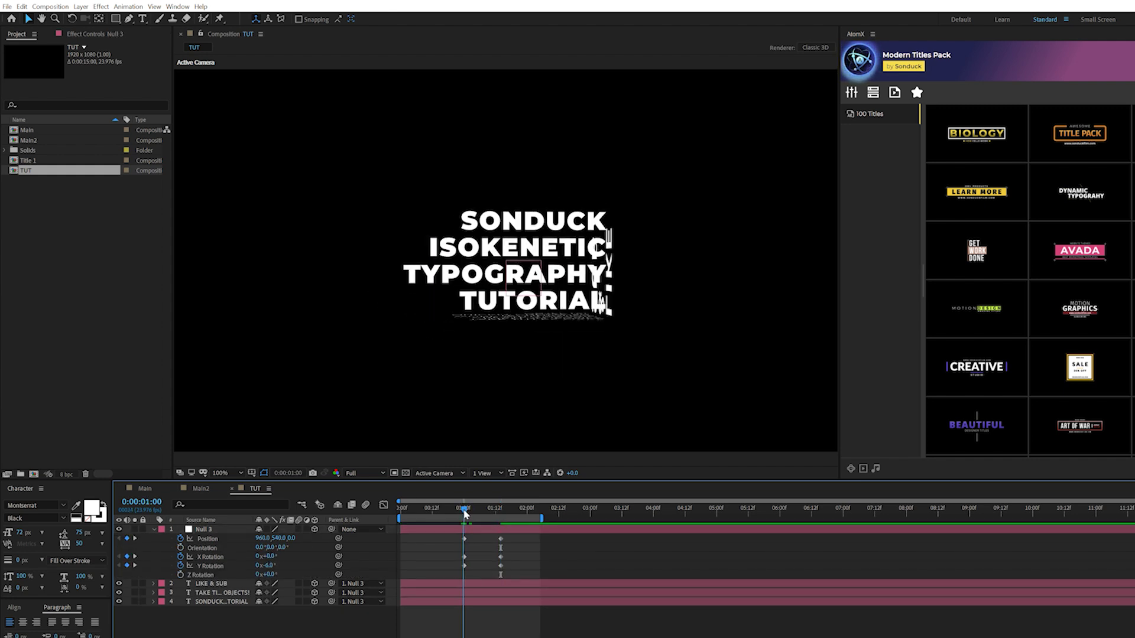
# Keyframe Z Rotation from 1:00 to 34° at 1:14, then preview the animation
pyautogui.click(180, 574)
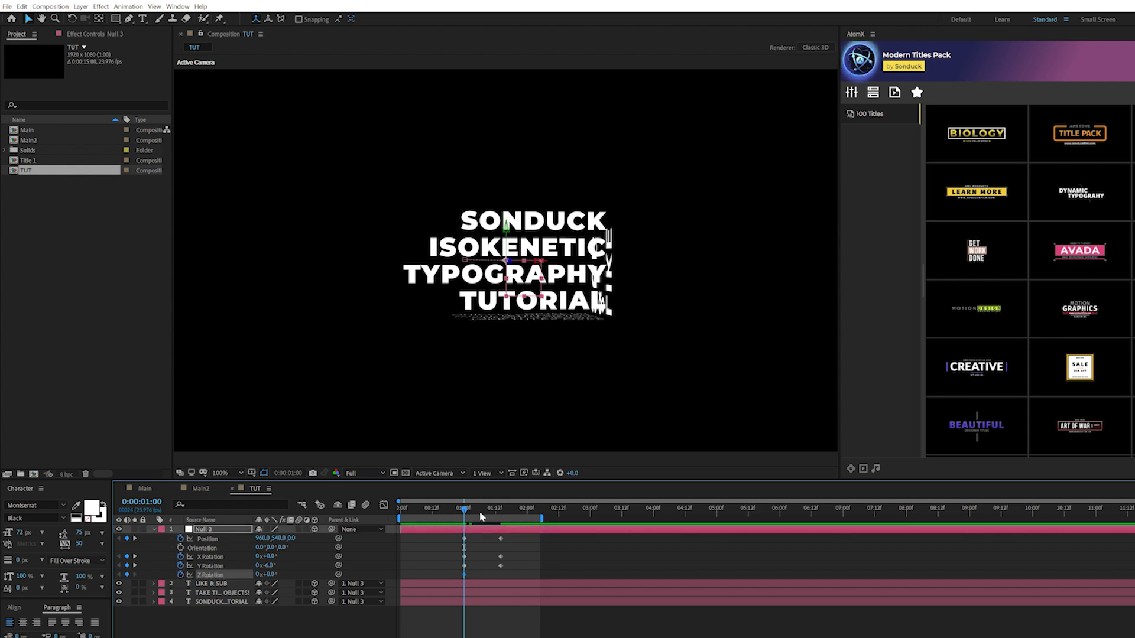
pyautogui.click(501, 511)
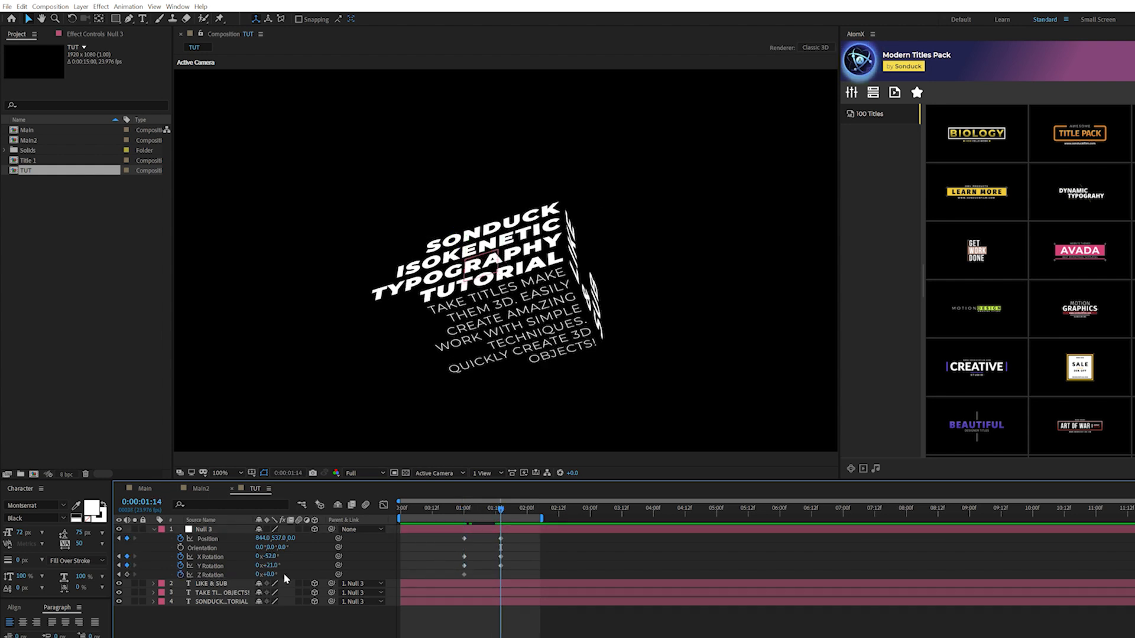
pyautogui.moveTo(283, 575)
pyautogui.mouseDown()
pyautogui.moveTo(299, 574)
pyautogui.moveTo(287, 576)
pyautogui.mouseUp()
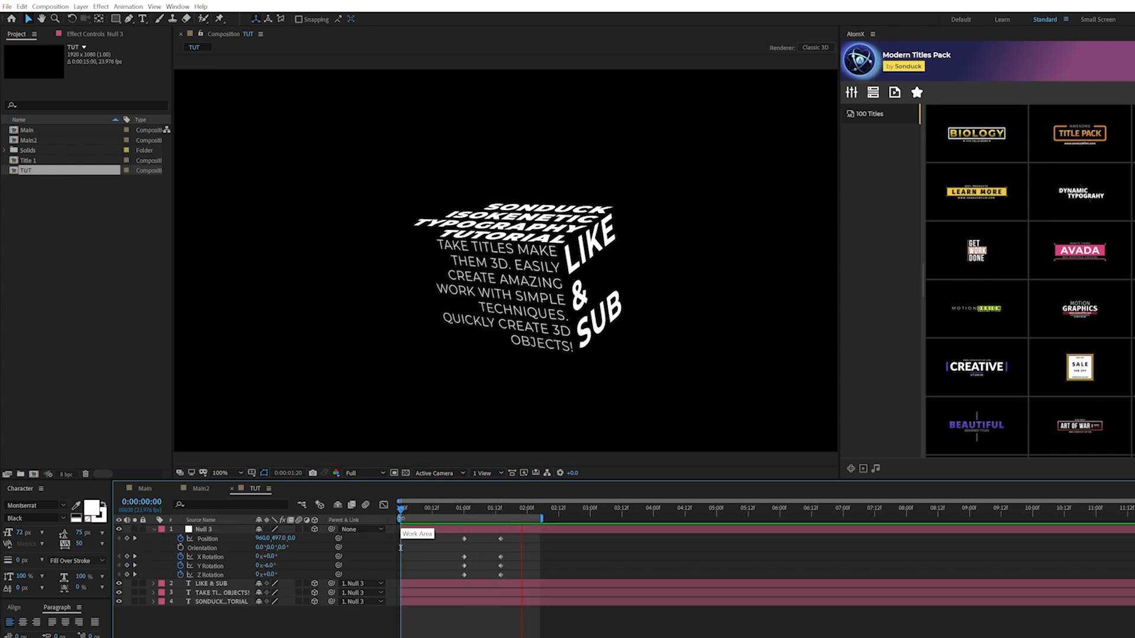
pyautogui.press('space')
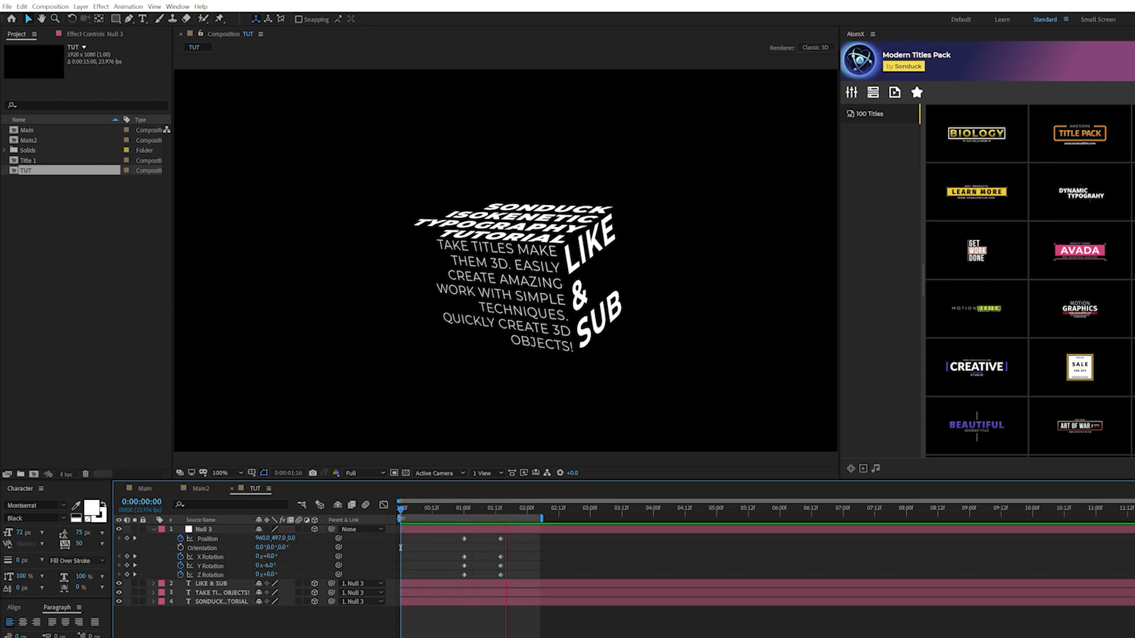
# Key Null 3's rotation at 2:13, then set X Rotation -90 and Y Rotation 0 at 3:00
pyautogui.moveTo(562, 513)
pyautogui.mouseDown()
pyautogui.moveTo(575, 511)
pyautogui.moveTo(561, 509)
pyautogui.mouseUp()
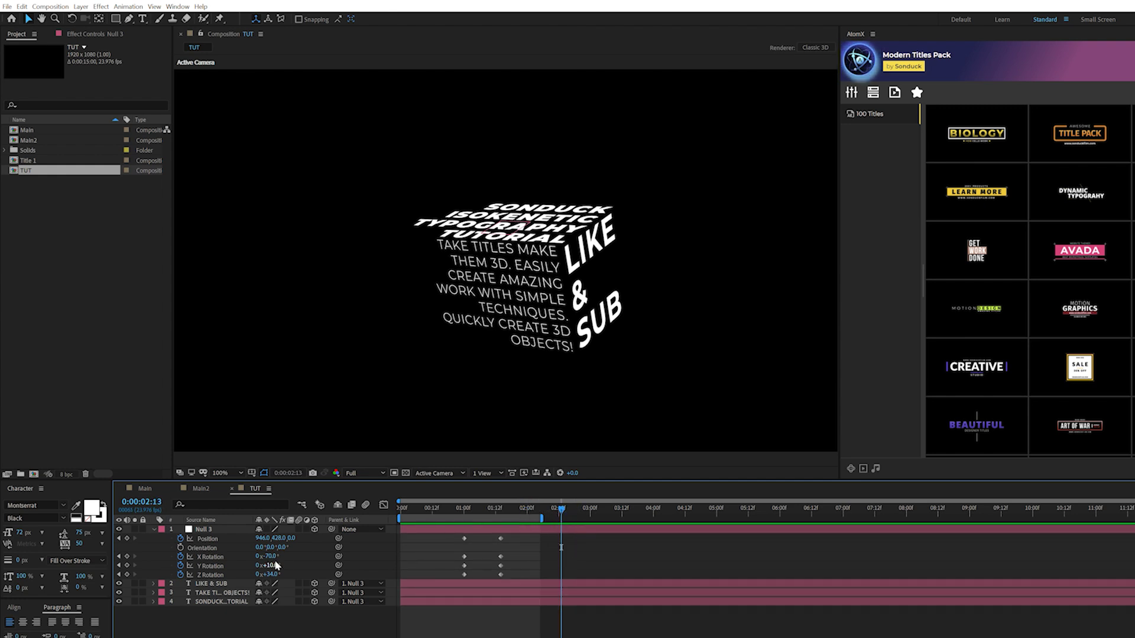
pyautogui.moveTo(269, 556); pyautogui.dragTo(276, 575)
pyautogui.moveTo(502, 512); pyautogui.dragTo(558, 523)
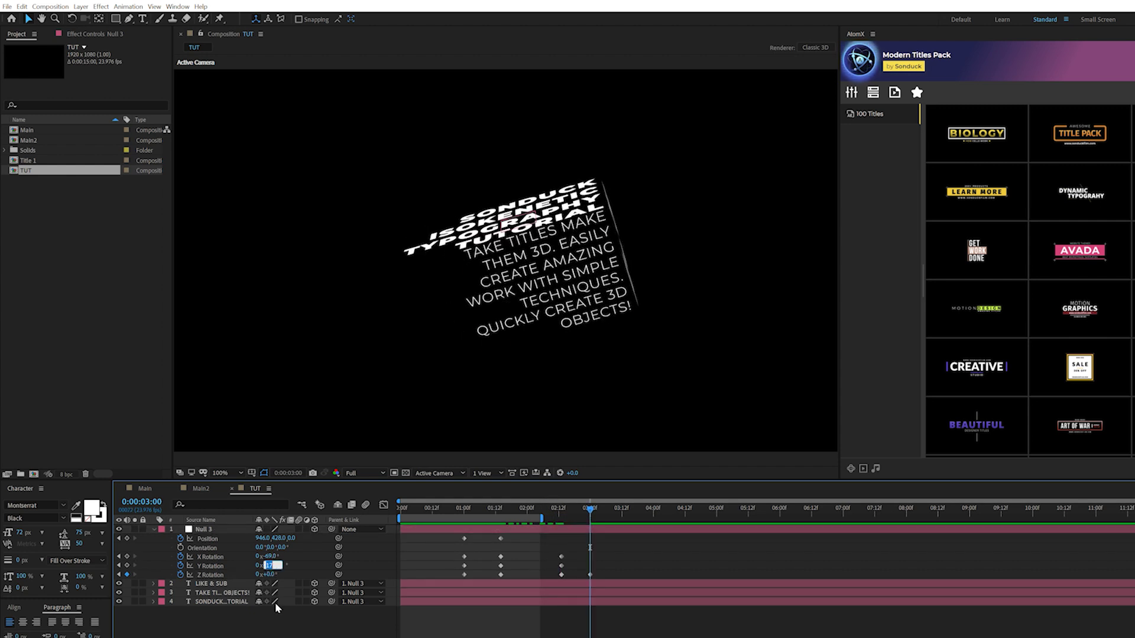
pyautogui.write('0')
pyautogui.press('Return')
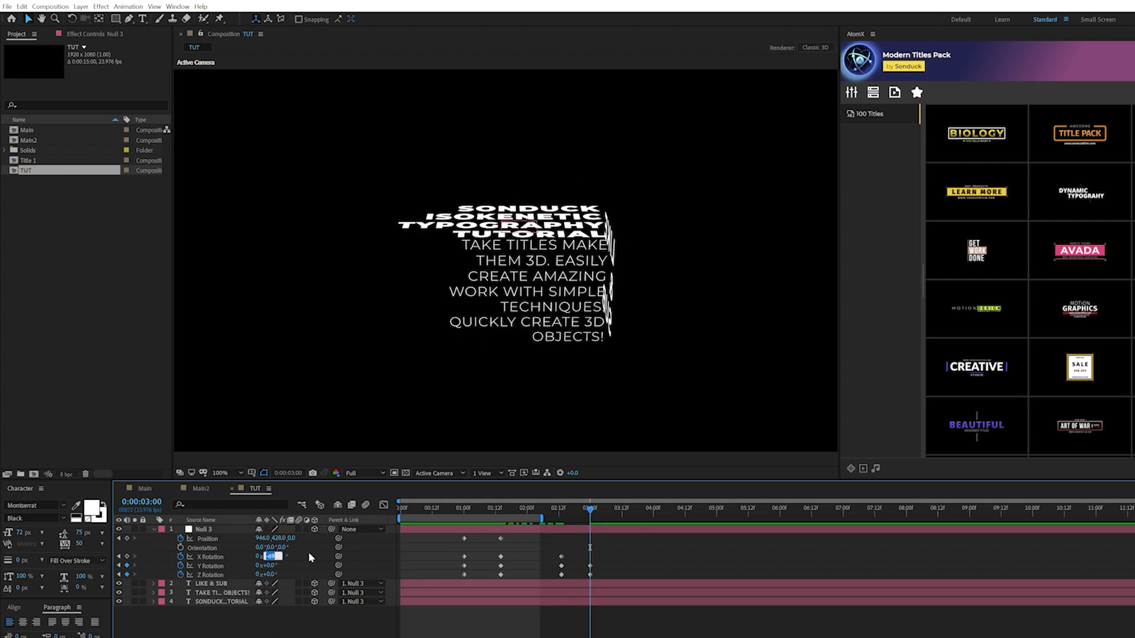
pyautogui.write('-90')
pyautogui.press('Return')
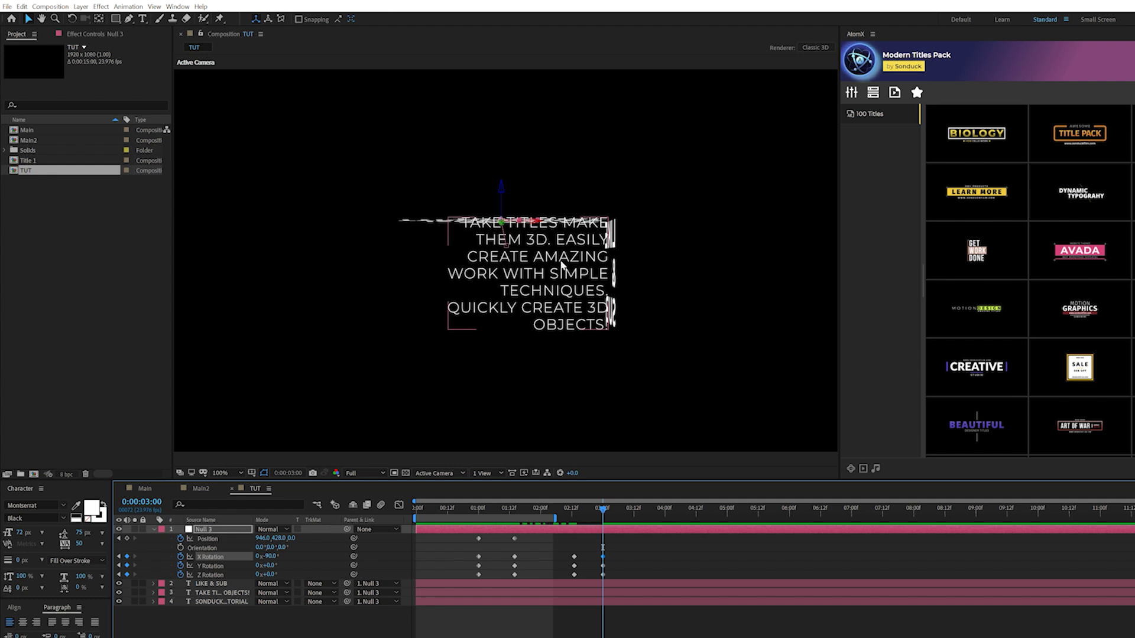
# Scrub between about 2:07 and 3:00 to review the second cube turn
pyautogui.moveTo(601, 512); pyautogui.dragTo(628, 510)
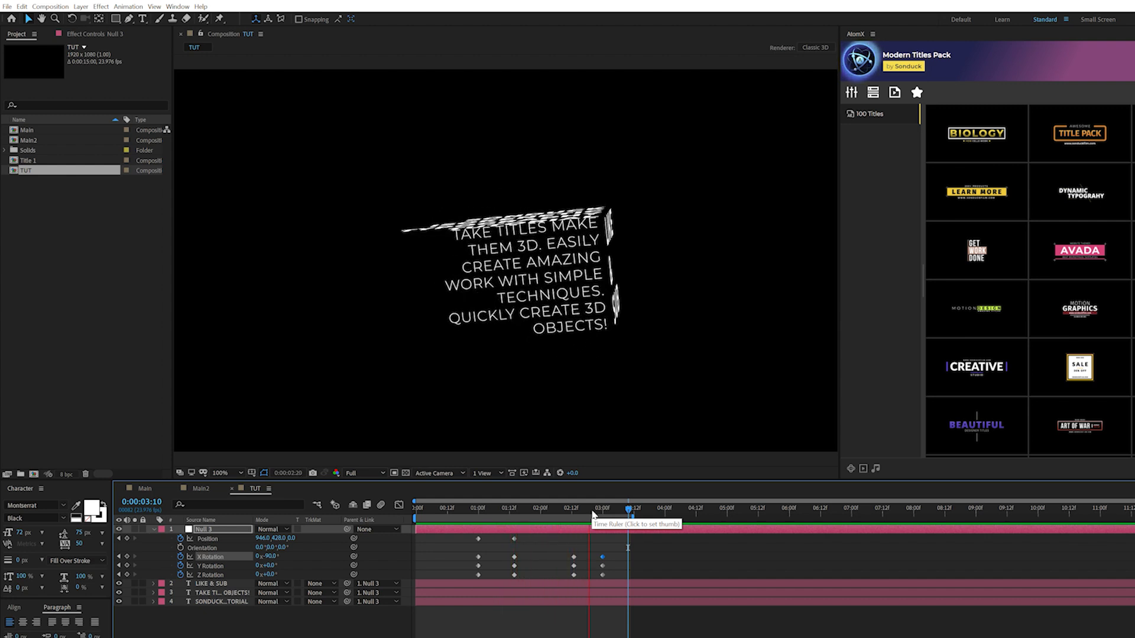
pyautogui.click(603, 514)
pyautogui.moveTo(604, 522); pyautogui.dragTo(574, 512)
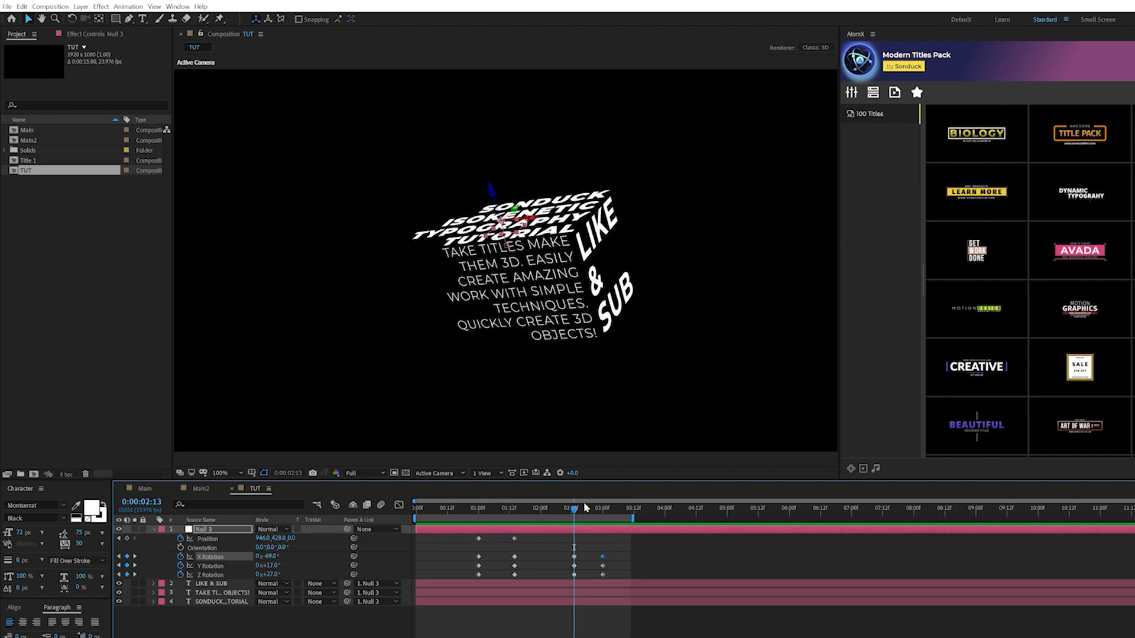
pyautogui.moveTo(580, 505); pyautogui.dragTo(611, 534)
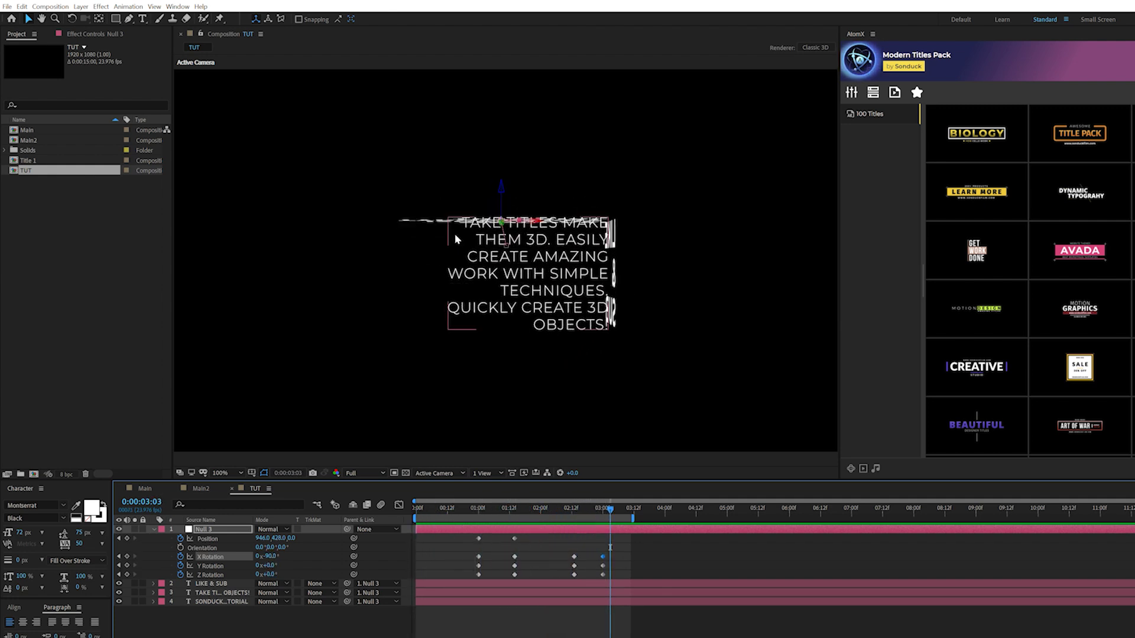
# Scrub the full null rotation to 3:02 and show only Null 3's animated properties
pyautogui.click(541, 511)
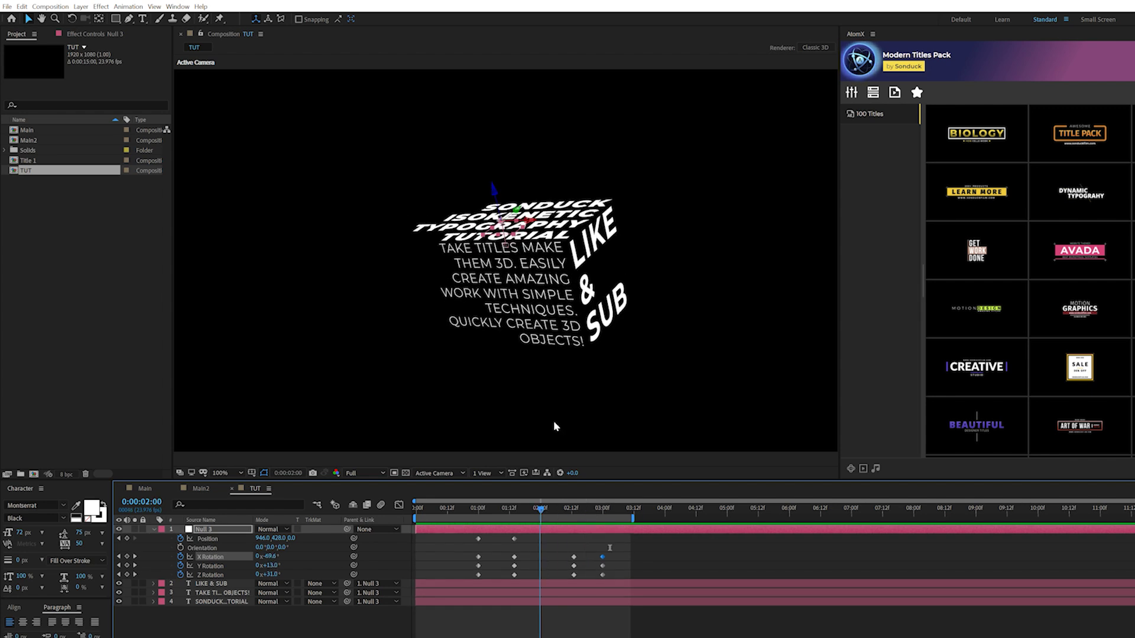
pyautogui.press('Home')
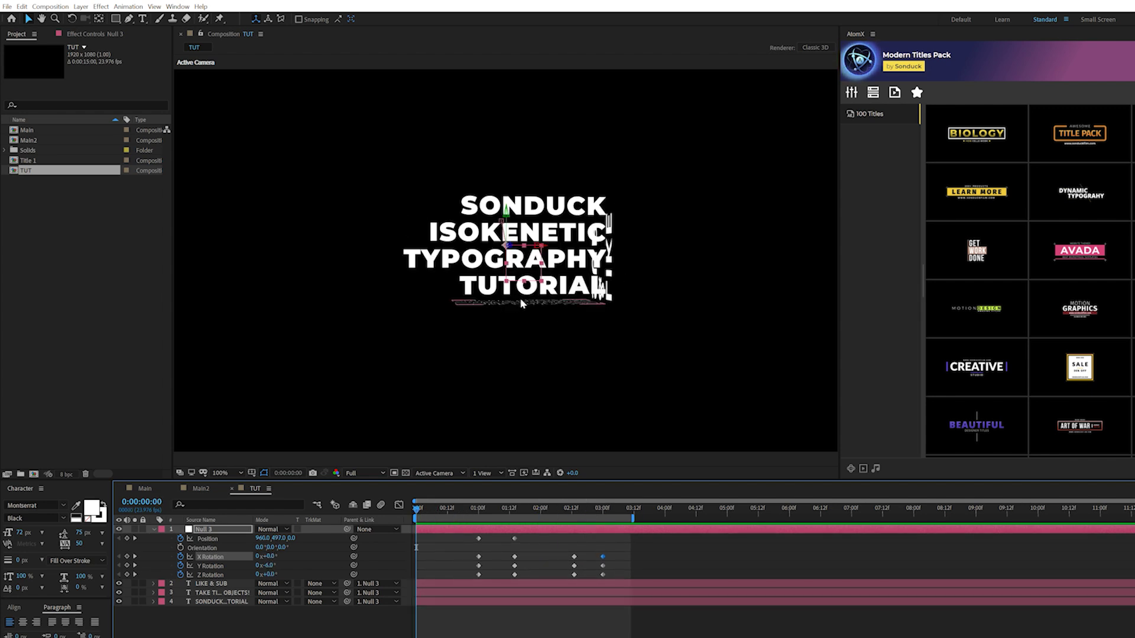
pyautogui.moveTo(494, 508); pyautogui.dragTo(623, 519)
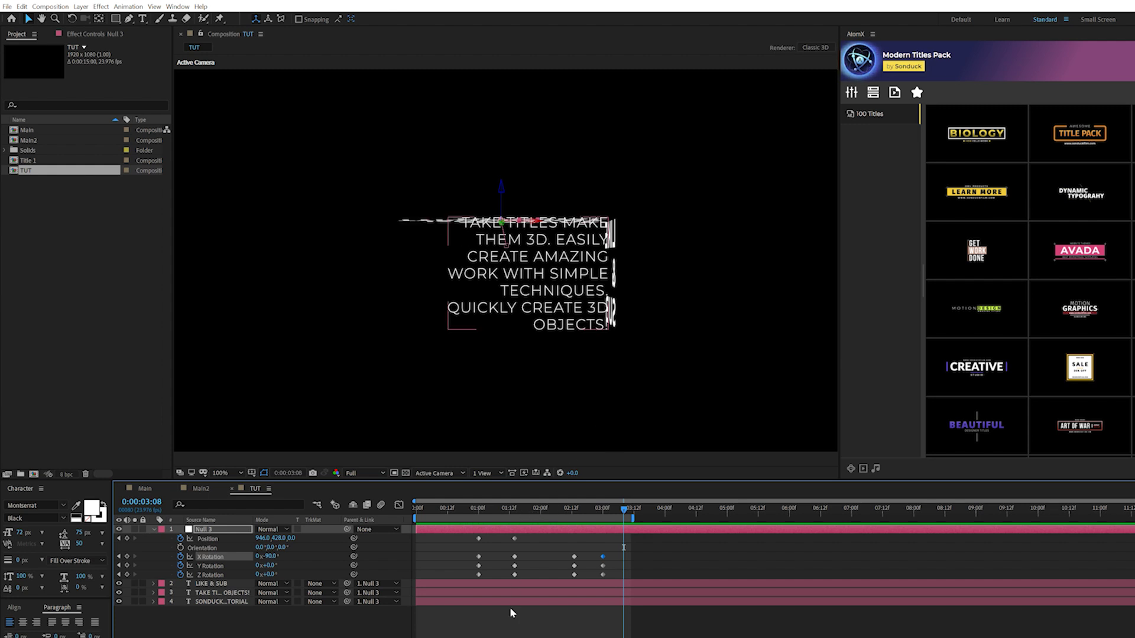
pyautogui.click(623, 548)
pyautogui.press('u')
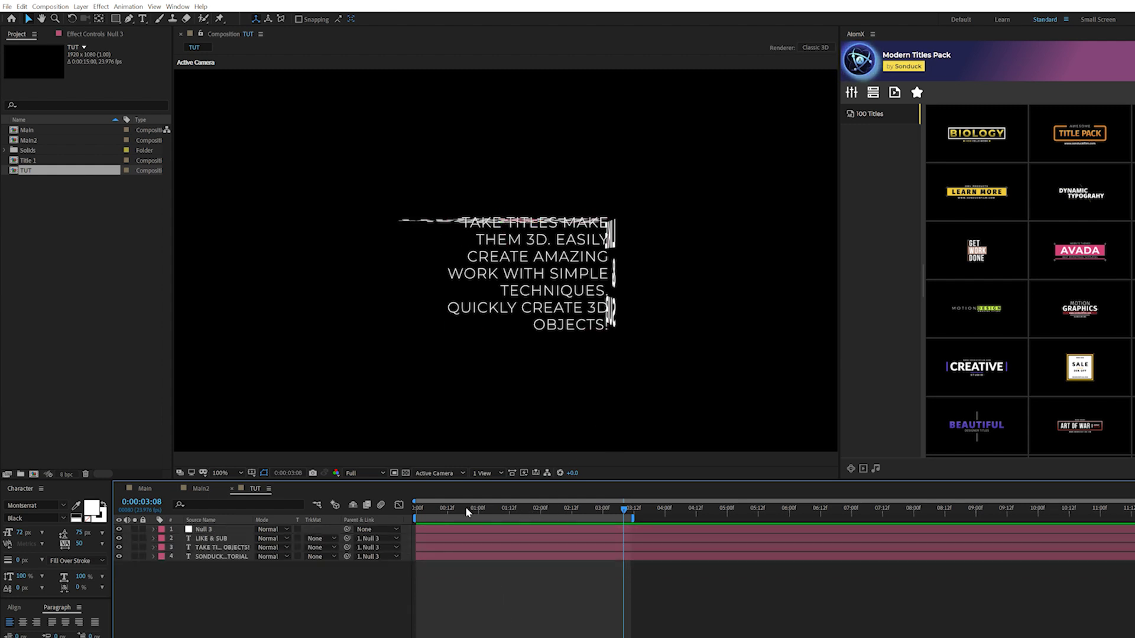
pyautogui.press('u')
# Trim the body-text layer to start at 1:00 and preview the animation
pyautogui.moveTo(481, 509)
pyautogui.mouseDown()
pyautogui.moveTo(495, 515)
pyautogui.moveTo(478, 516)
pyautogui.mouseUp()
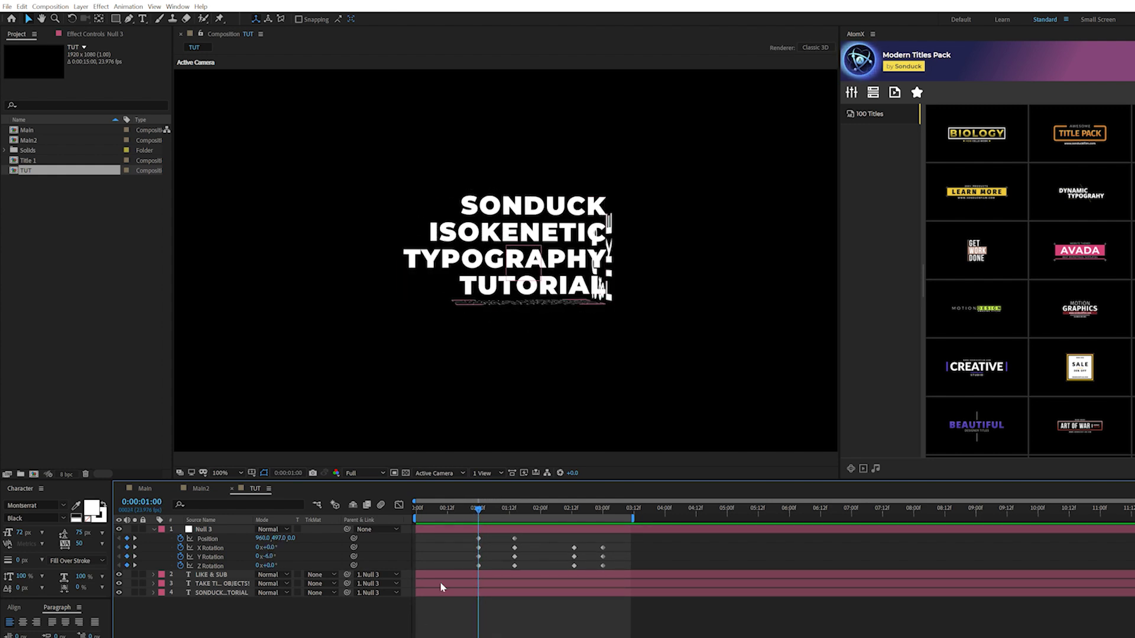
pyautogui.click(439, 582)
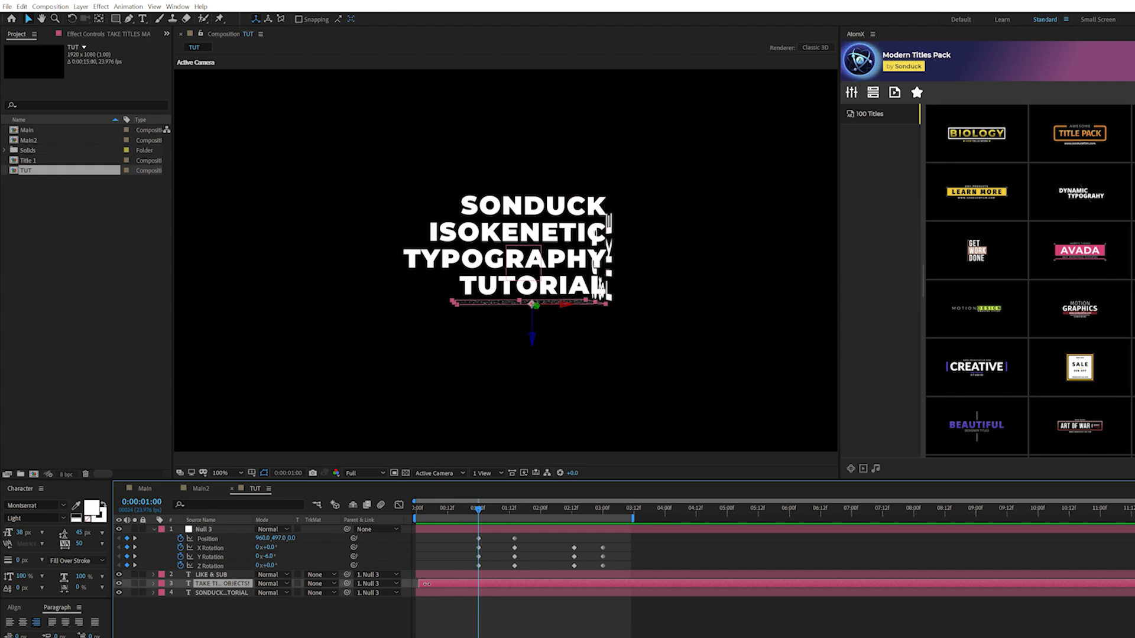
pyautogui.moveTo(426, 584); pyautogui.dragTo(479, 584)
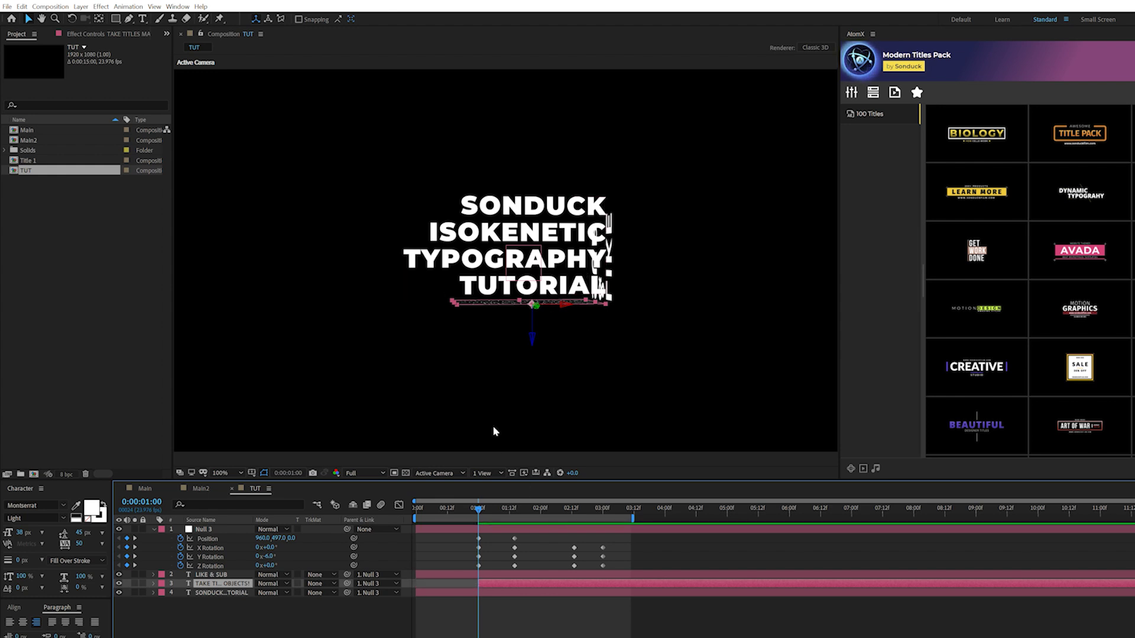
pyautogui.moveTo(432, 515); pyautogui.dragTo(491, 519)
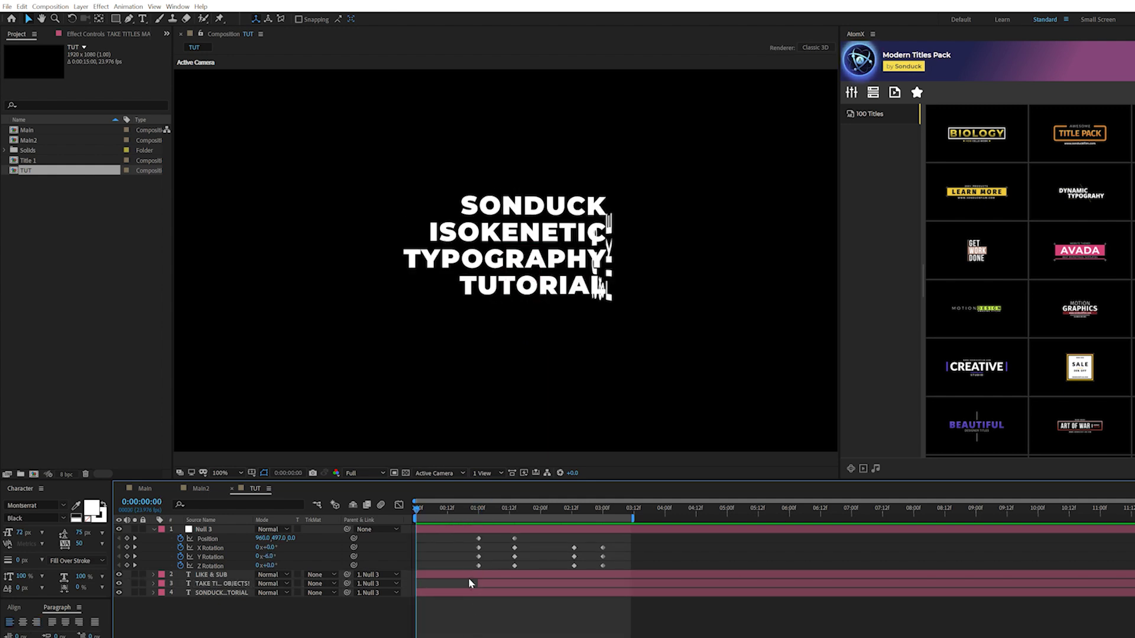
pyautogui.press('space')
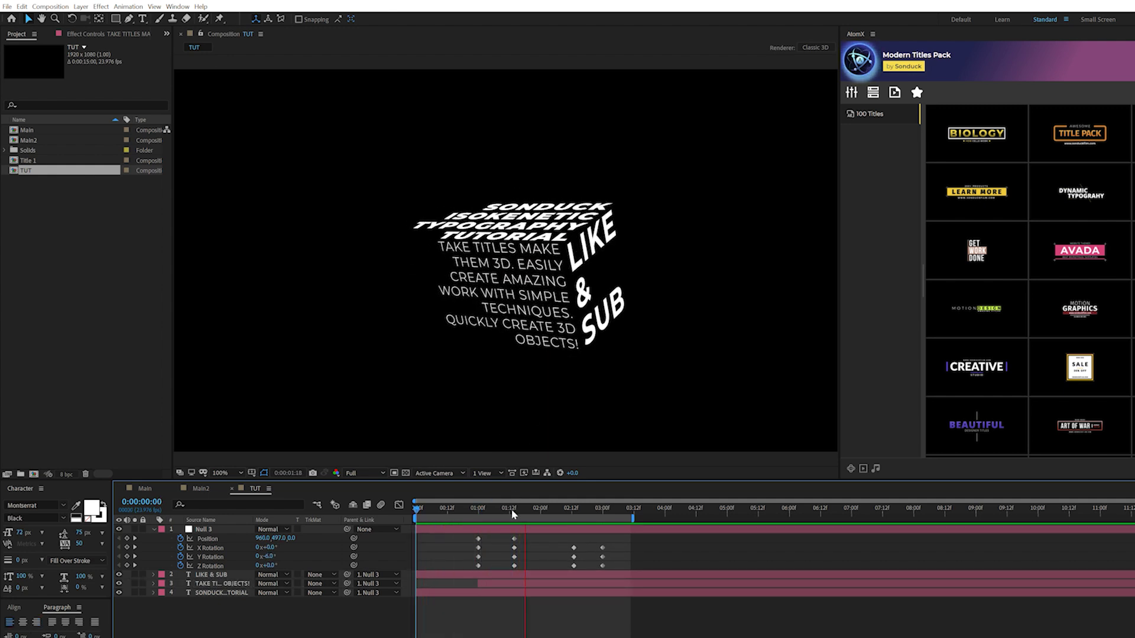
pyautogui.moveTo(503, 511); pyautogui.dragTo(493, 512)
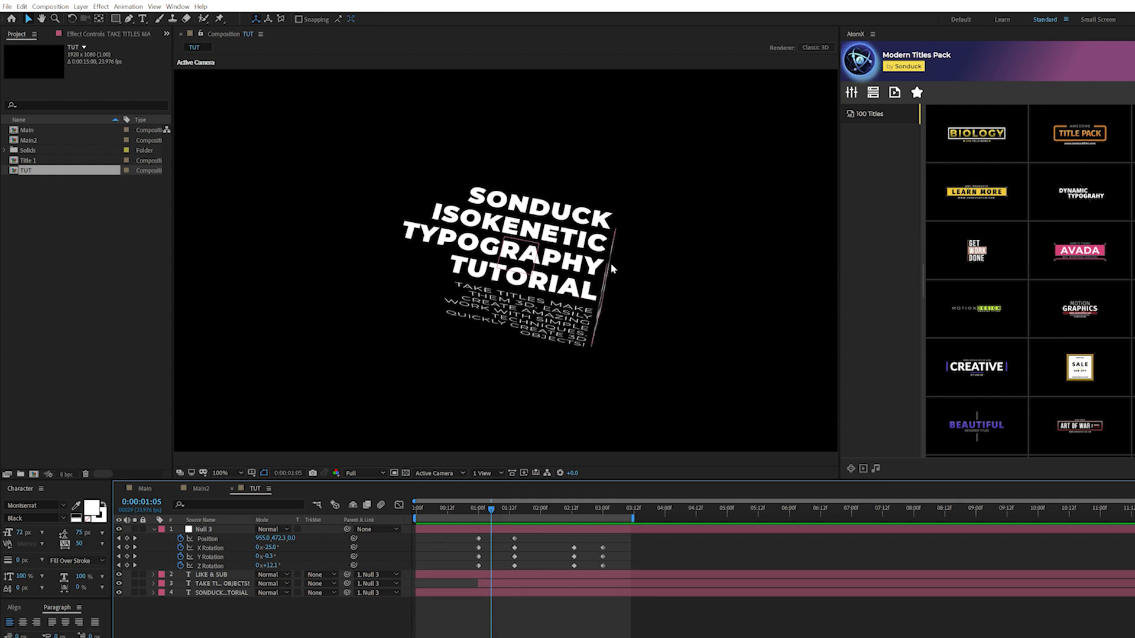
# Trim LIKE & SUB to start at about 1:04, then preview from the start
pyautogui.click(452, 573)
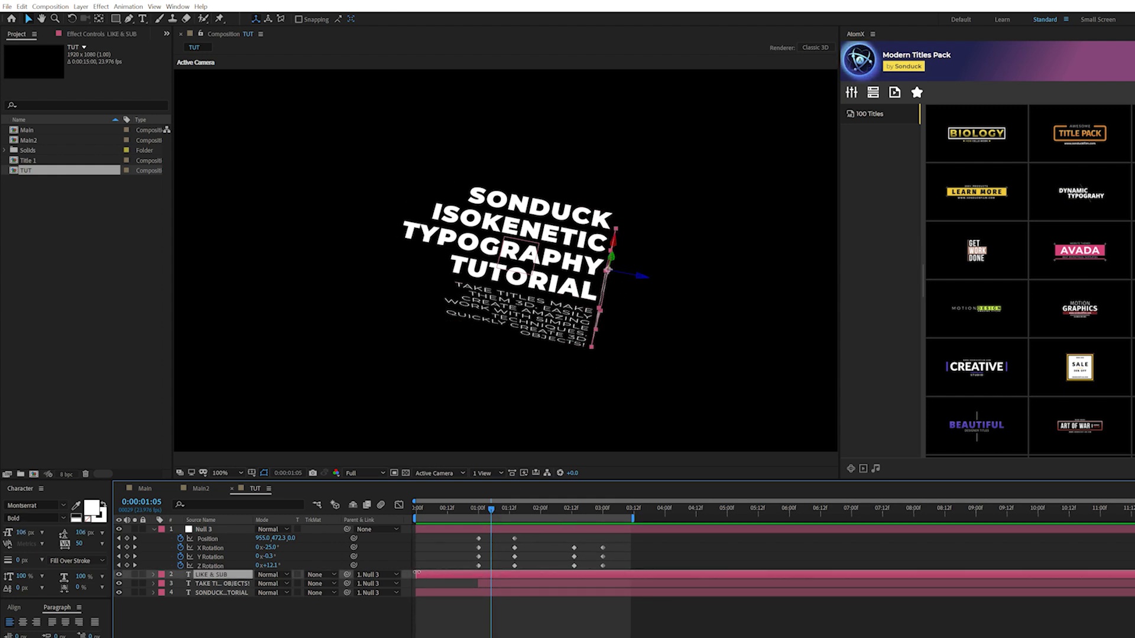
pyautogui.moveTo(416, 574); pyautogui.dragTo(490, 573)
pyautogui.press('Home')
pyautogui.click(440, 630)
pyautogui.press('space')
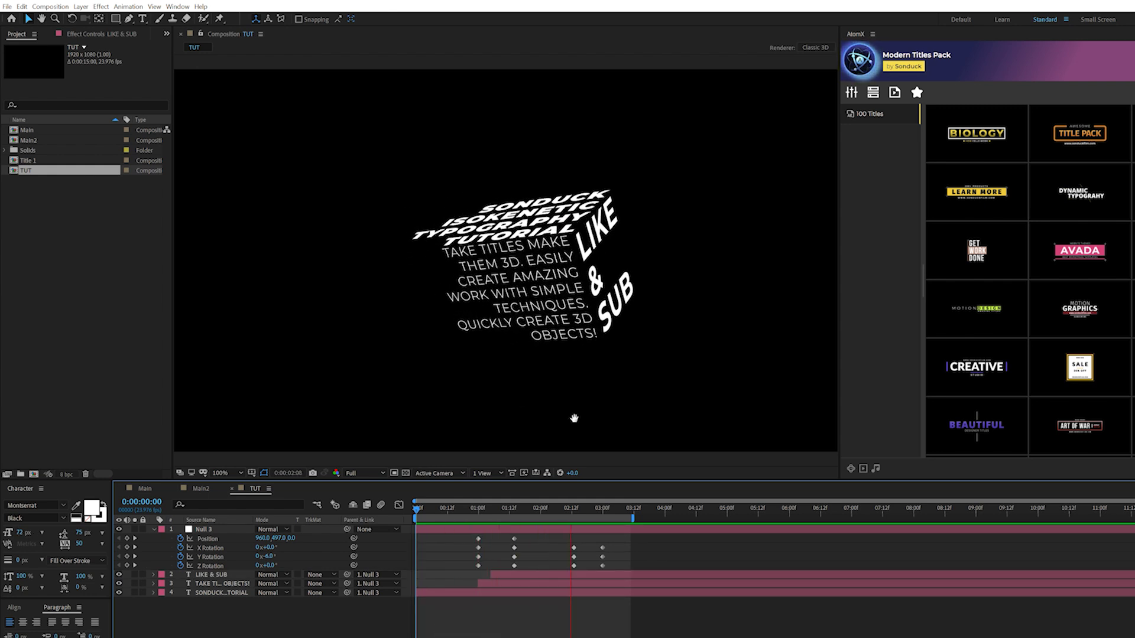
pyautogui.moveTo(508, 513); pyautogui.dragTo(447, 514)
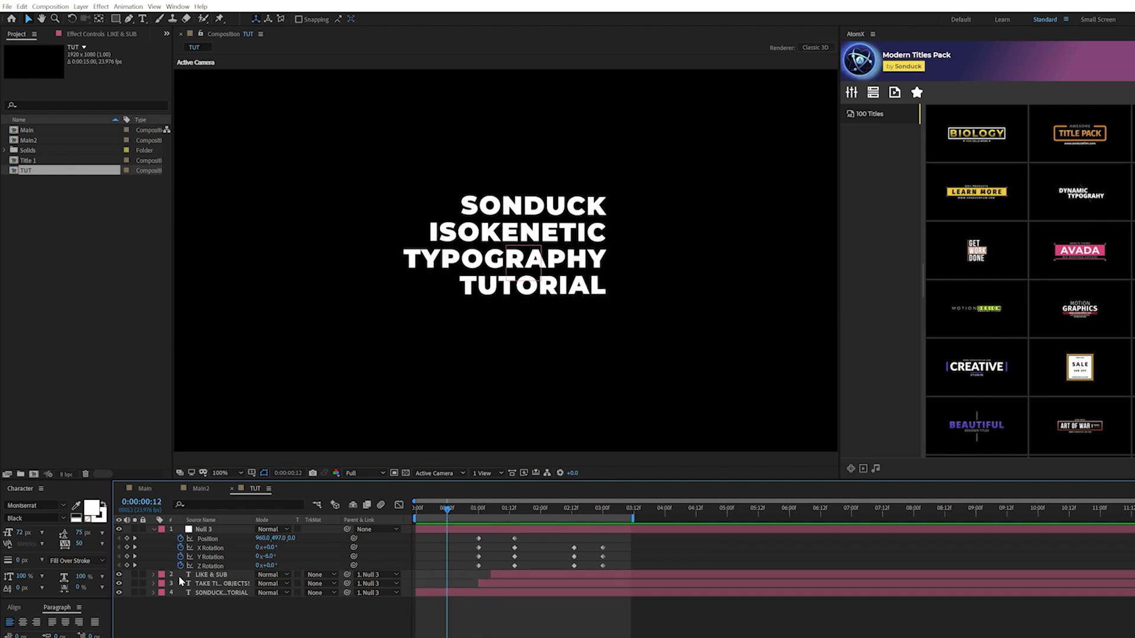
pyautogui.press("'")
pyautogui.press("'")
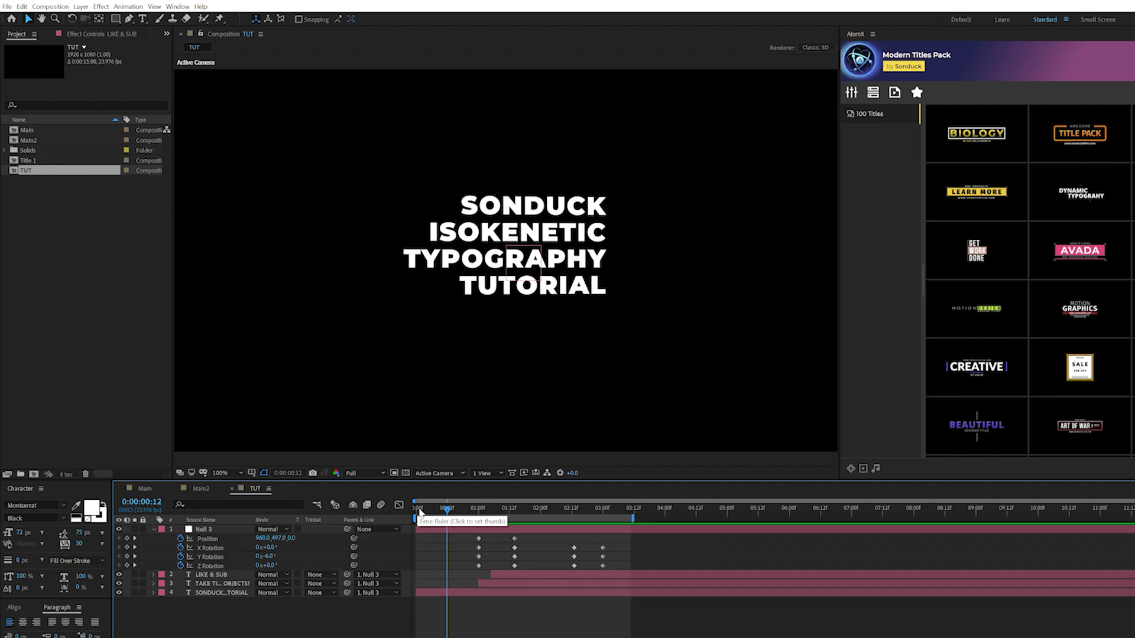
# End the LIKE & SUB and SONDUCK title layers around 2:22, where their faces turn away
pyautogui.moveTo(487, 516); pyautogui.dragTo(597, 520)
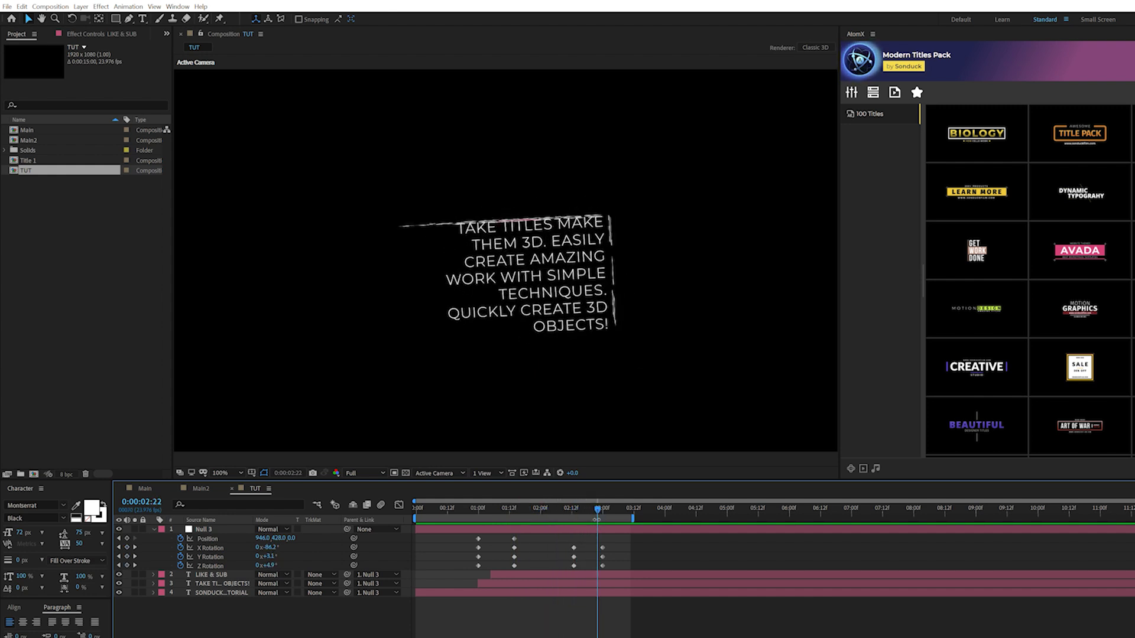
pyautogui.click(599, 574)
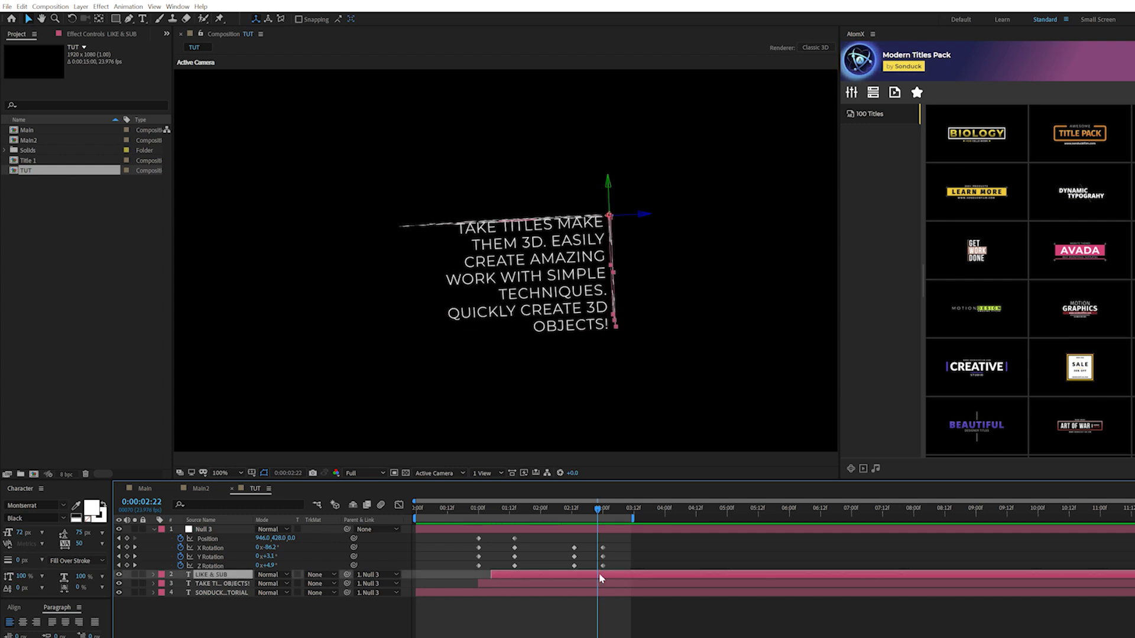
pyautogui.moveTo(958, 576); pyautogui.dragTo(603, 568)
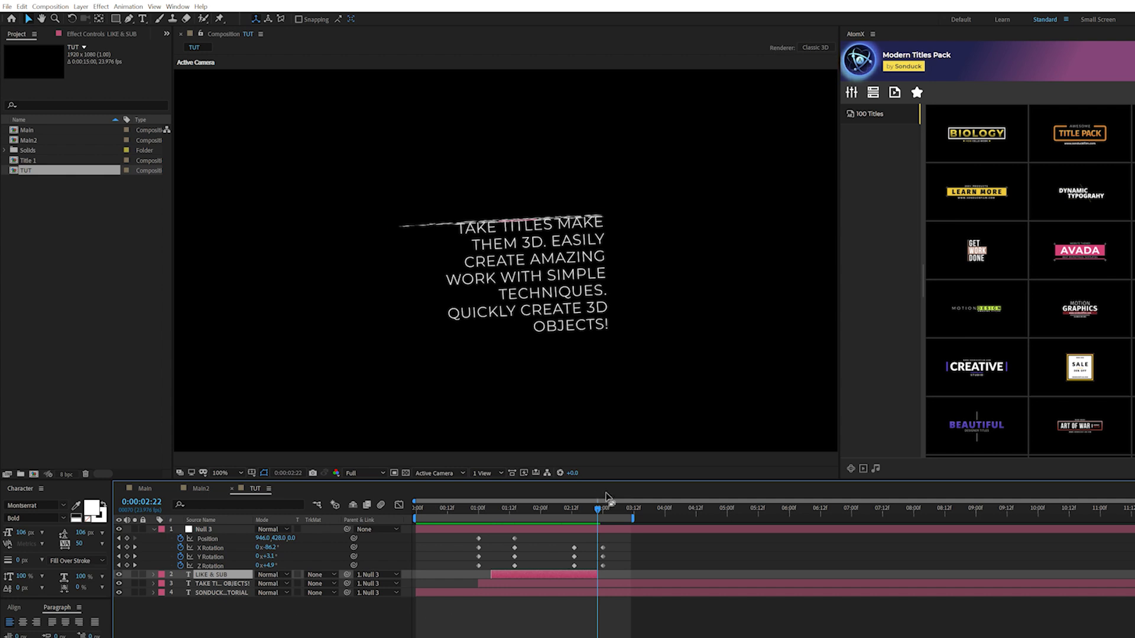
pyautogui.moveTo(600, 506); pyautogui.dragTo(600, 507)
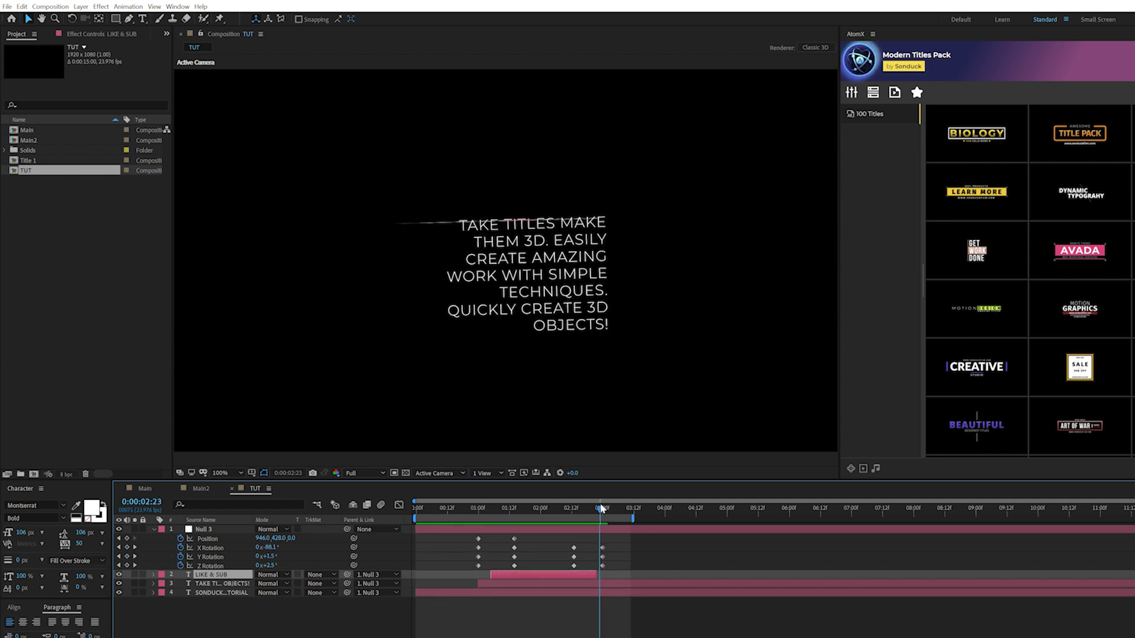
pyautogui.click(348, 594)
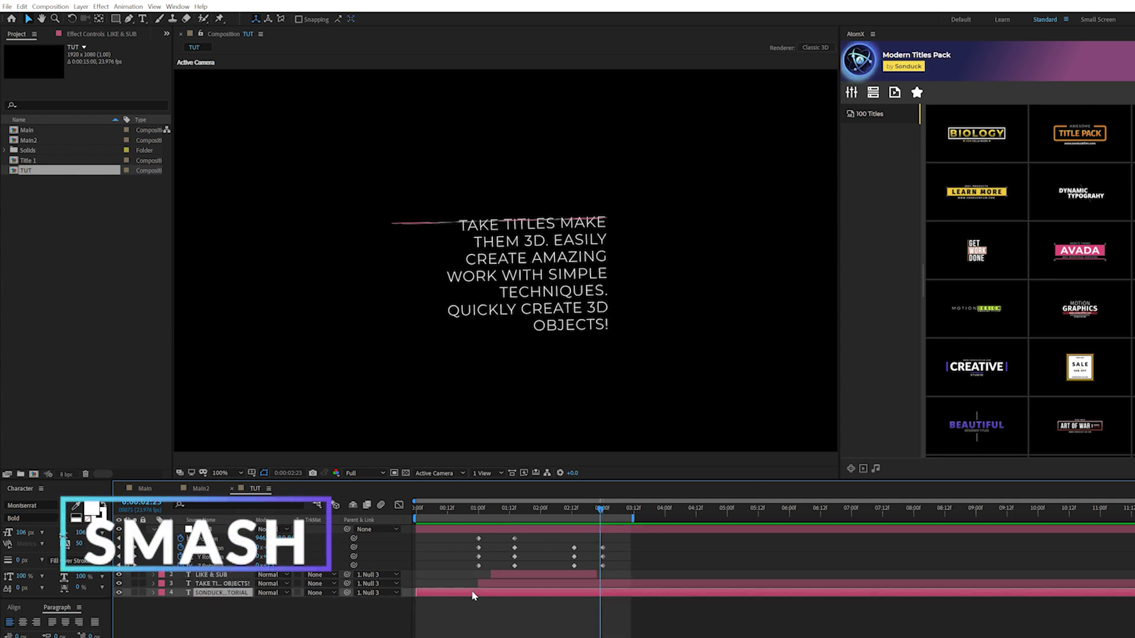
pyautogui.moveTo(926, 586); pyautogui.dragTo(604, 599)
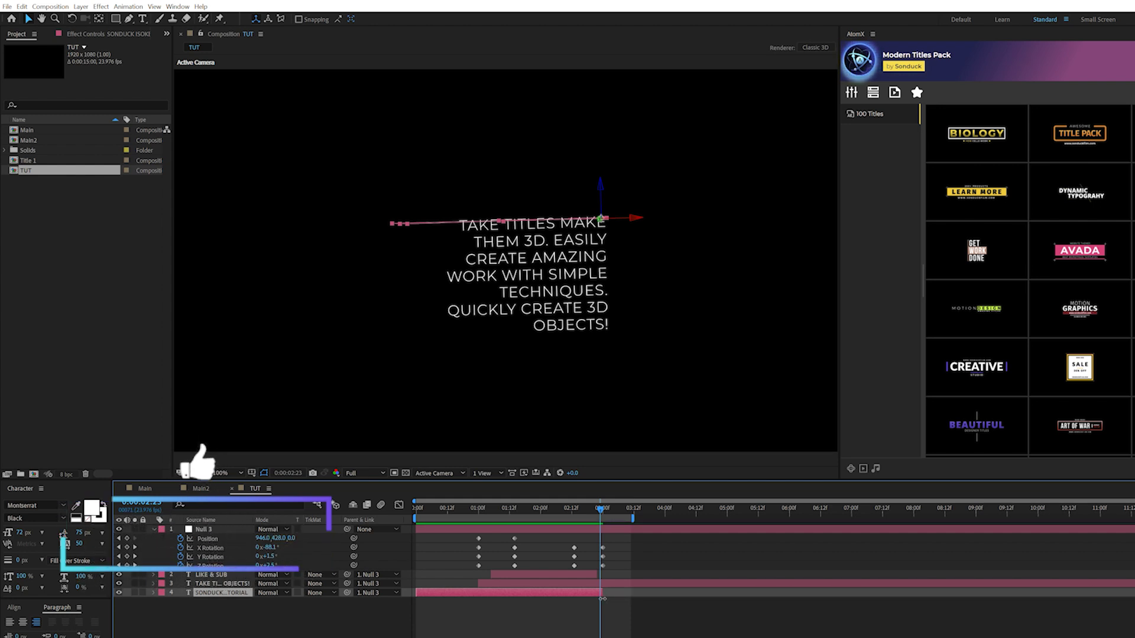
pyautogui.moveTo(594, 509); pyautogui.dragTo(416, 510)
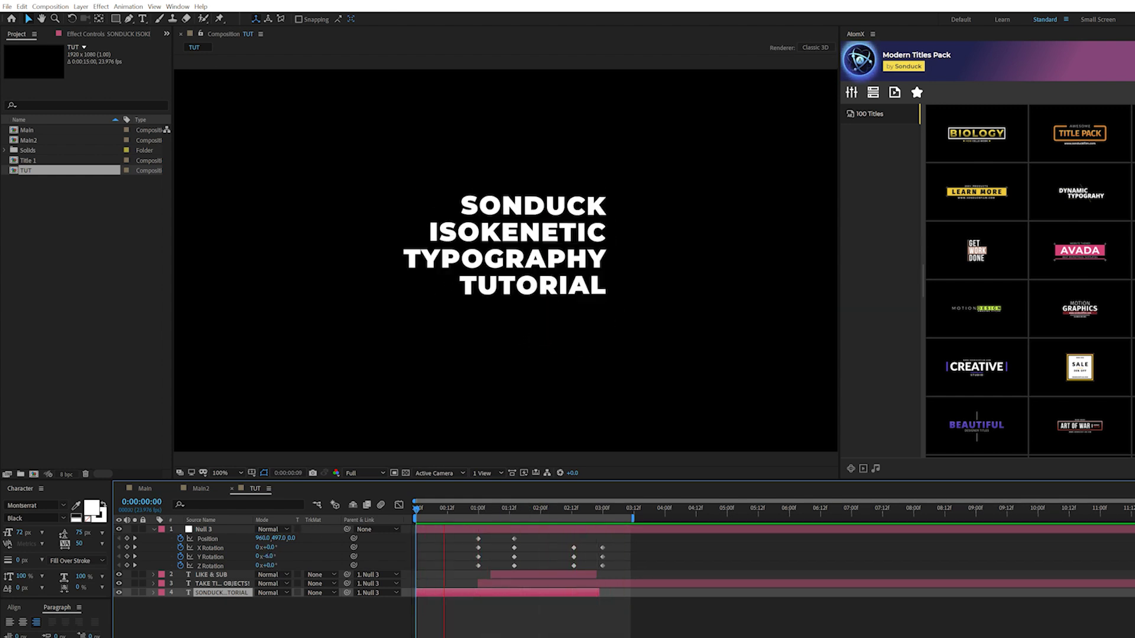
# Reveal the motion blur switches, select all Null 3 rotation keyframes for easy ease, and preview
pyautogui.click(614, 509)
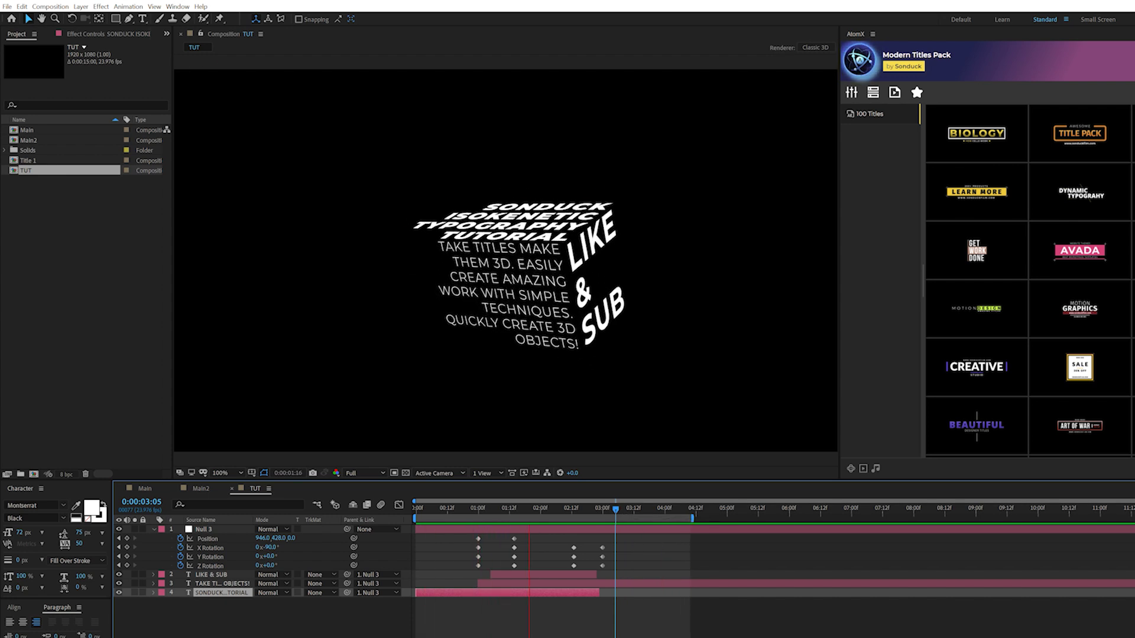
pyautogui.press('F4')
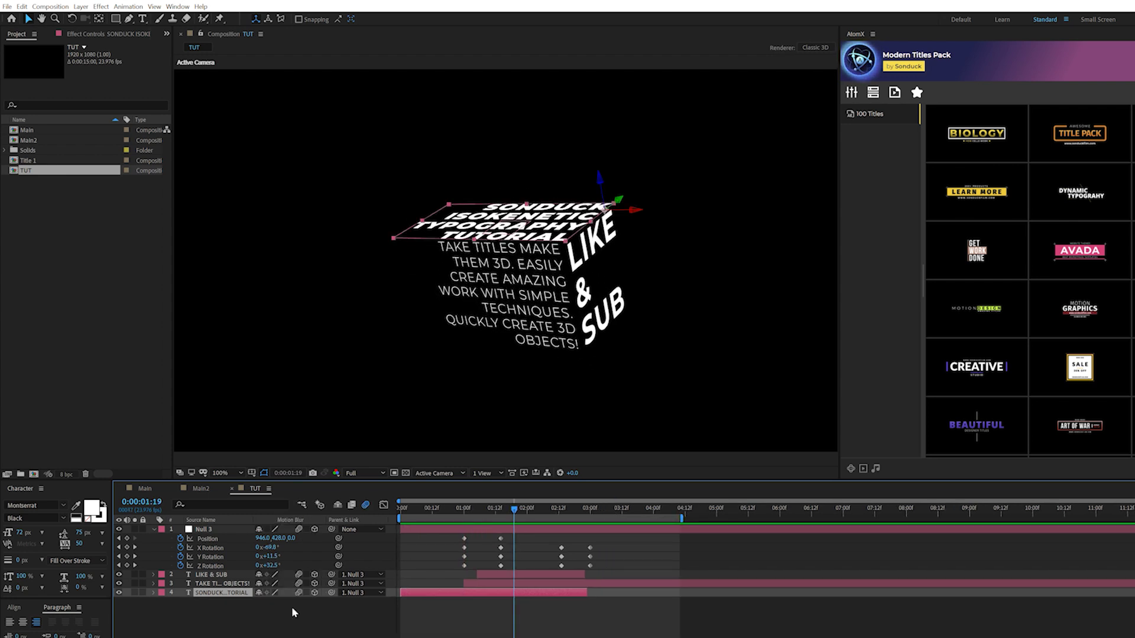
pyautogui.click(458, 508)
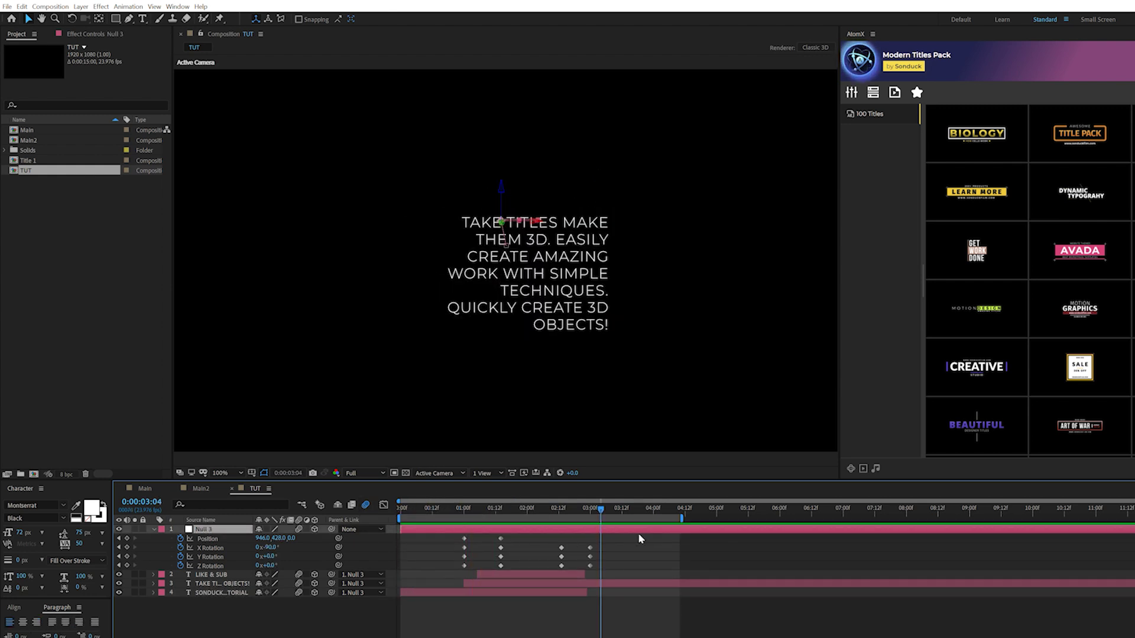
pyautogui.moveTo(638, 535); pyautogui.dragTo(428, 572)
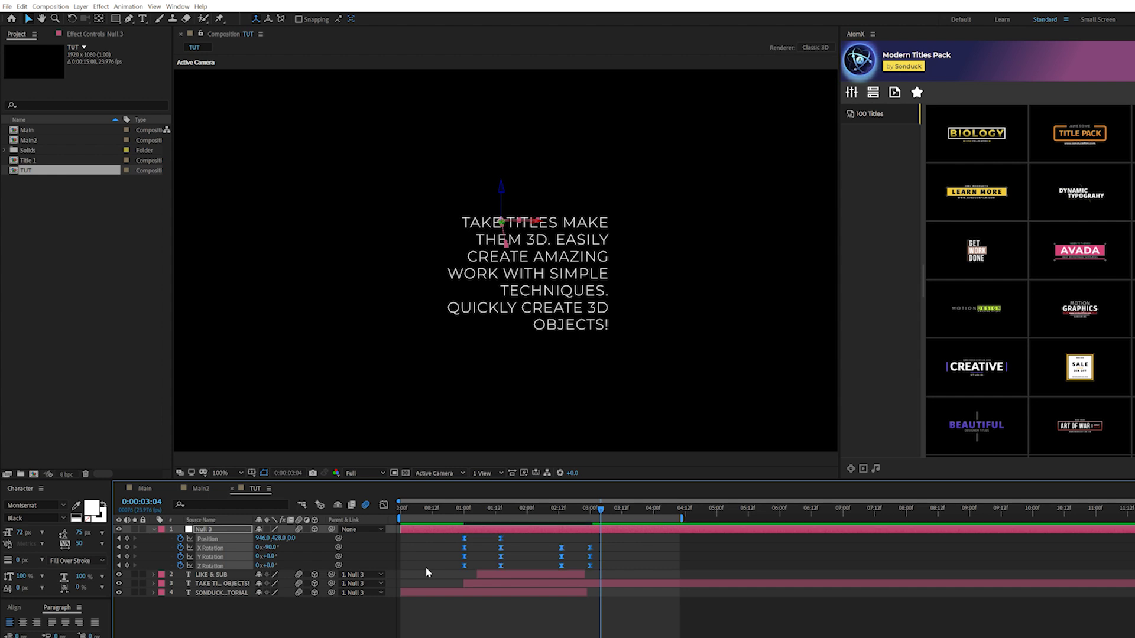
pyautogui.press('space')
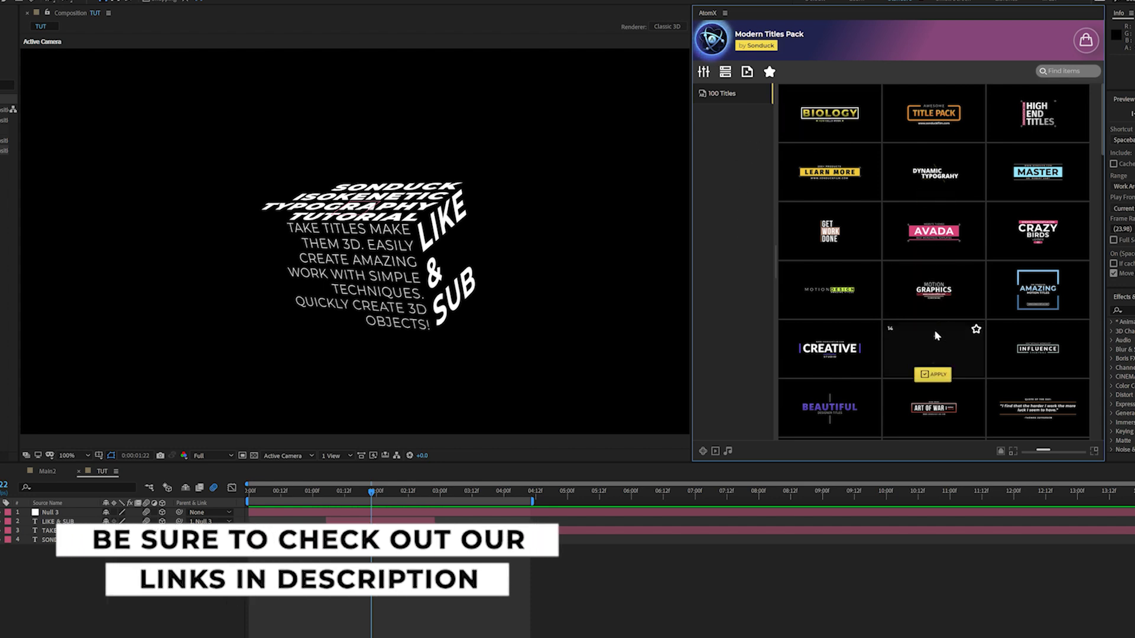
# Apply the HUGE title from the Modern Titles Pack to Demo and open its 41-2 precomp
pyautogui.scroll(-5, 934, 325)
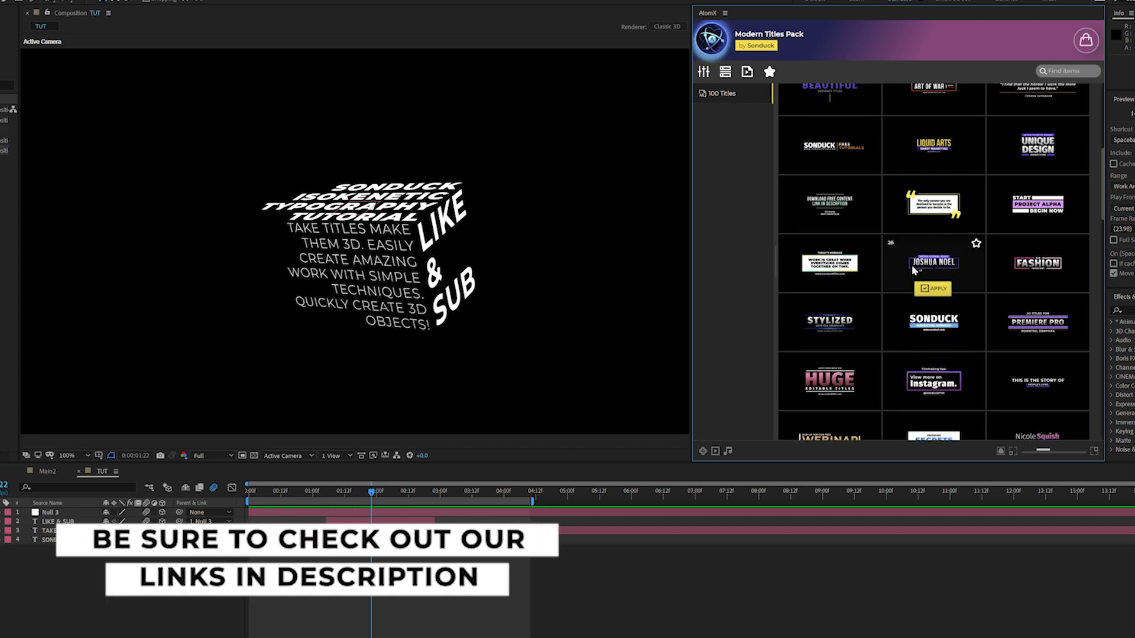
pyautogui.scroll(3, 887, 263)
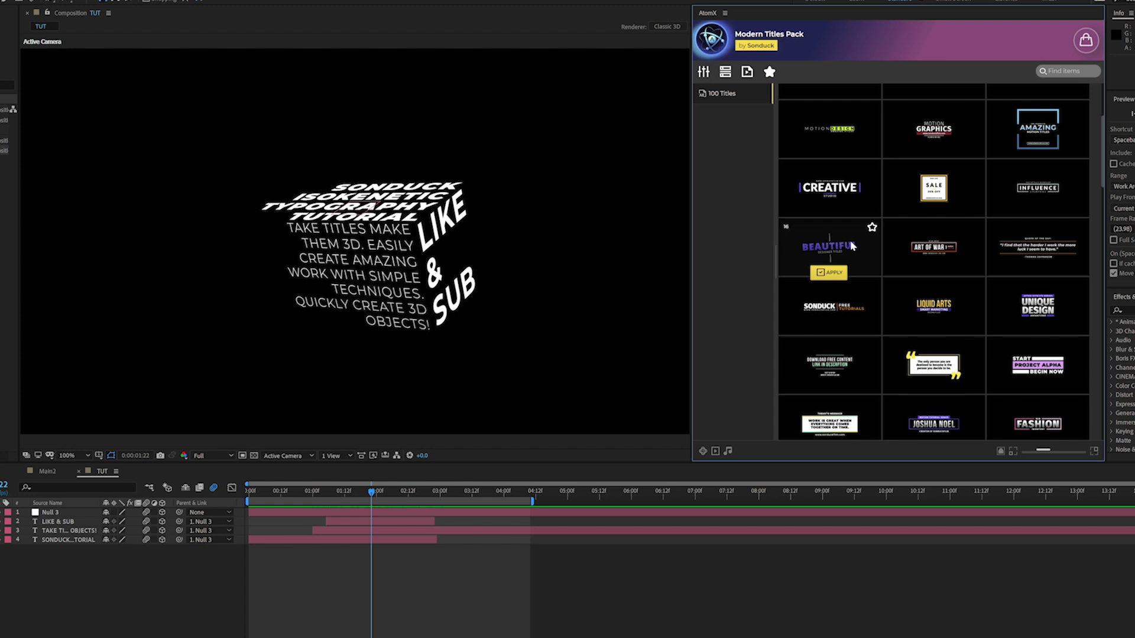
pyautogui.moveTo(836, 192)
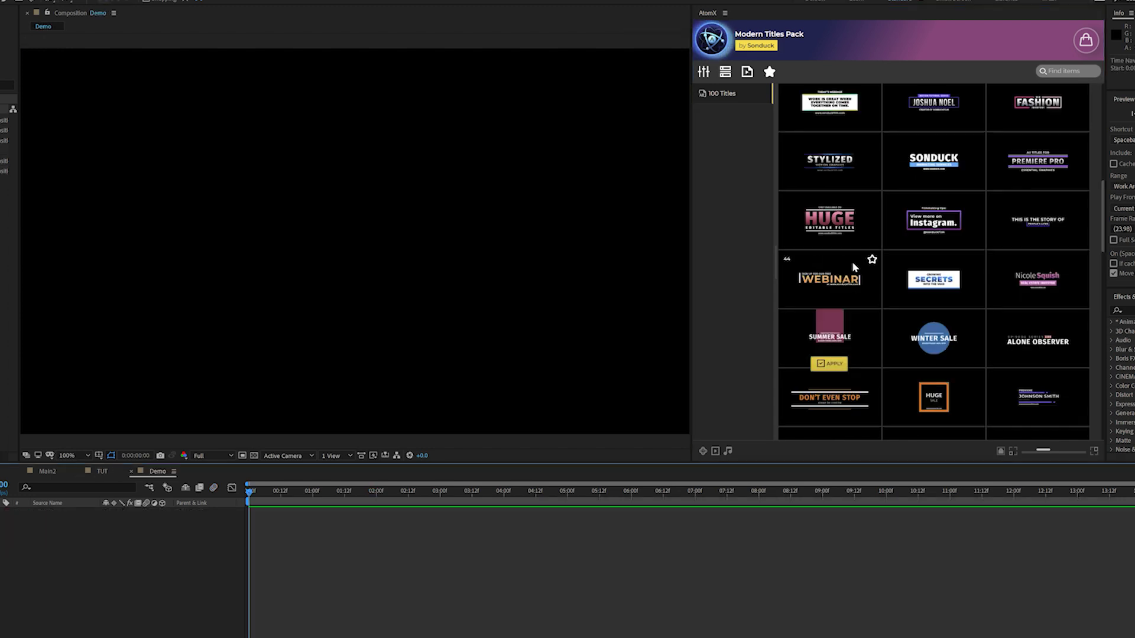
pyautogui.click(822, 246)
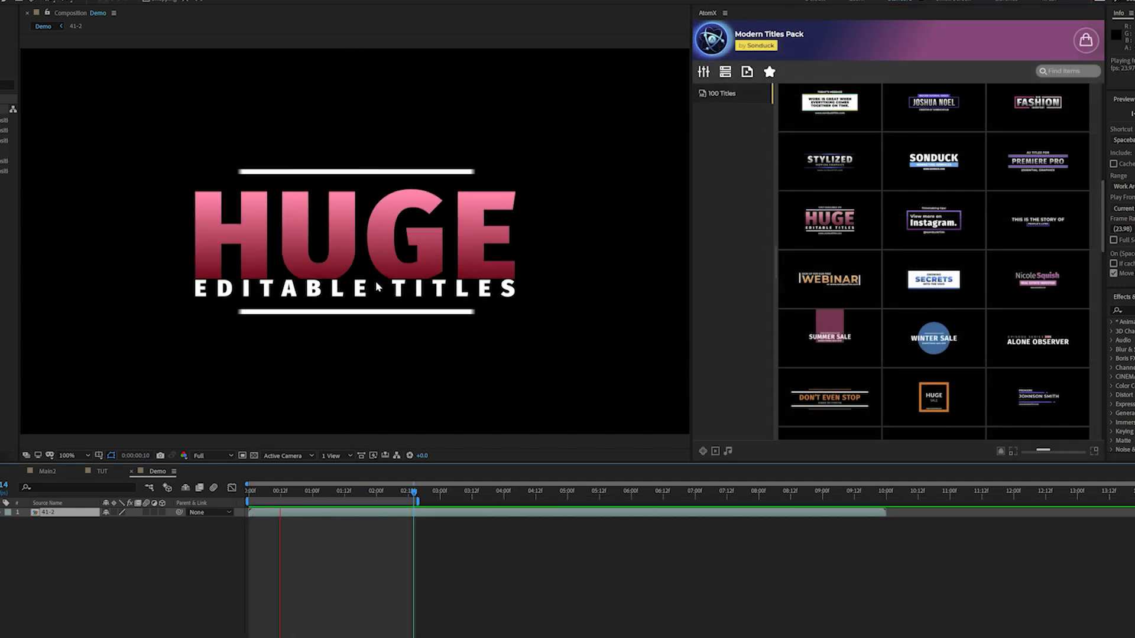
pyautogui.press('space')
pyautogui.doubleClick(63, 513)
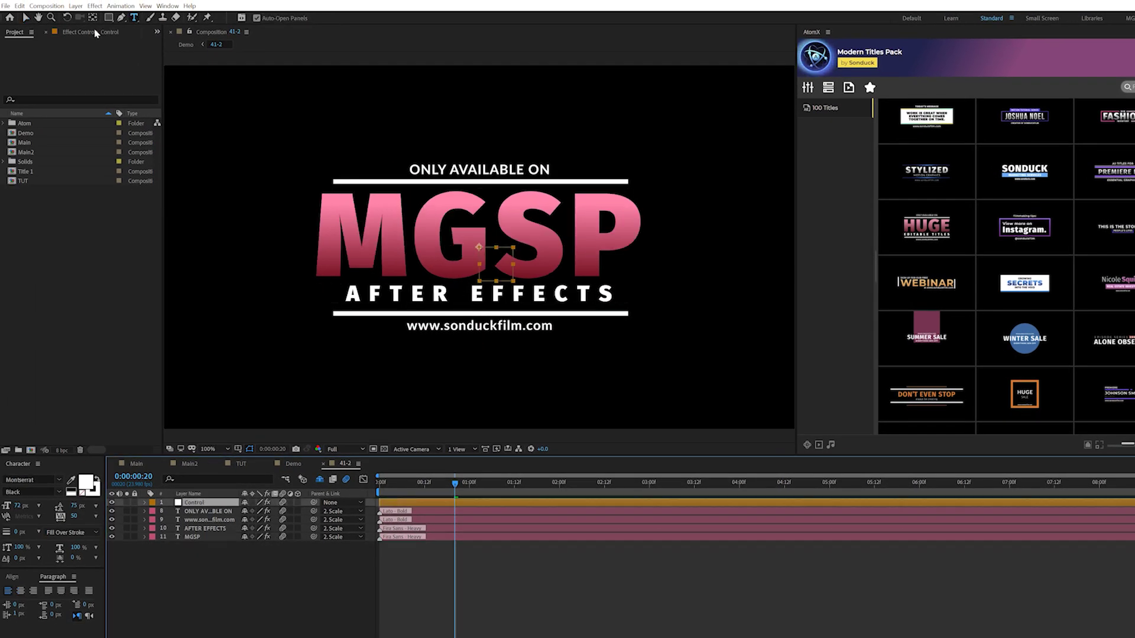
# Switch off Title 1 and Title 2 in the Control effects, then preview back in Demo
pyautogui.click(95, 33)
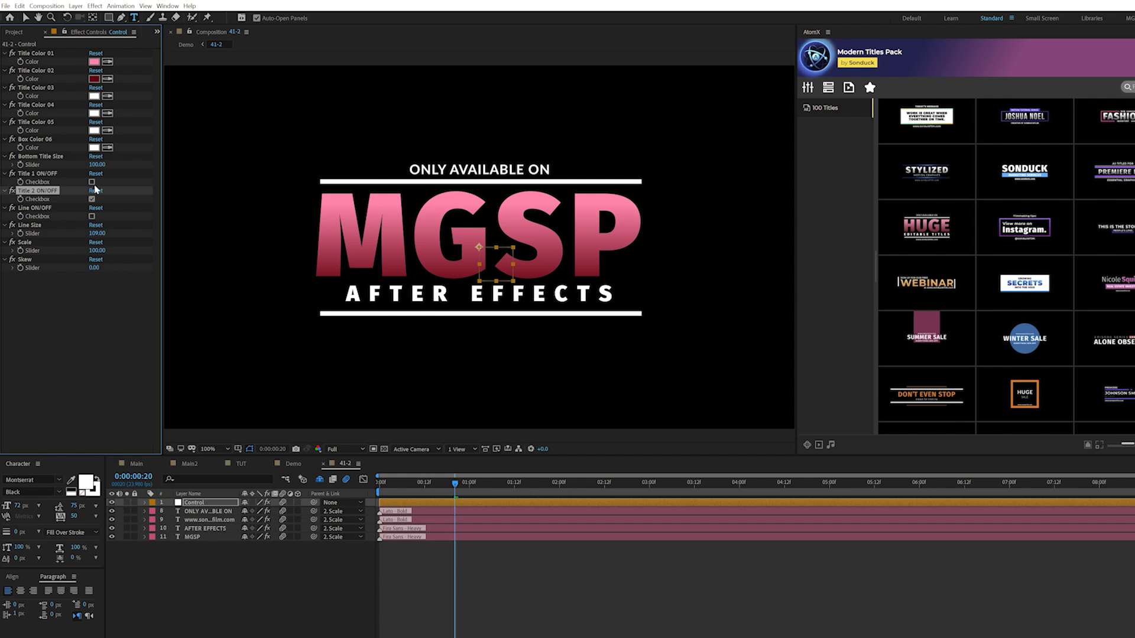
pyautogui.moveTo(406, 481); pyautogui.dragTo(477, 474)
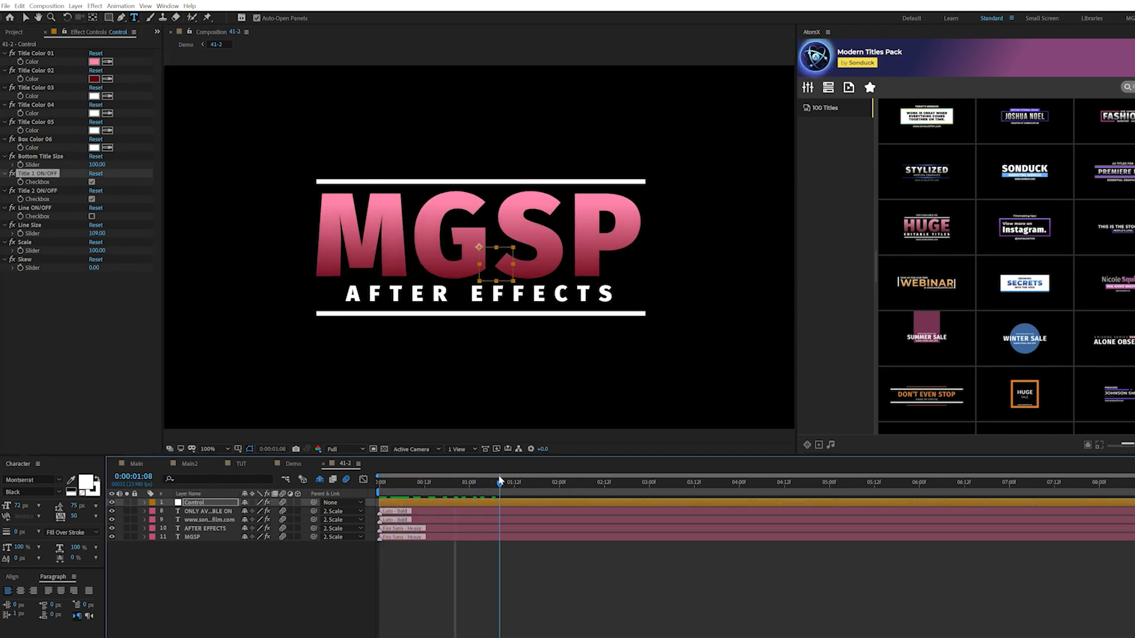
pyautogui.click(278, 465)
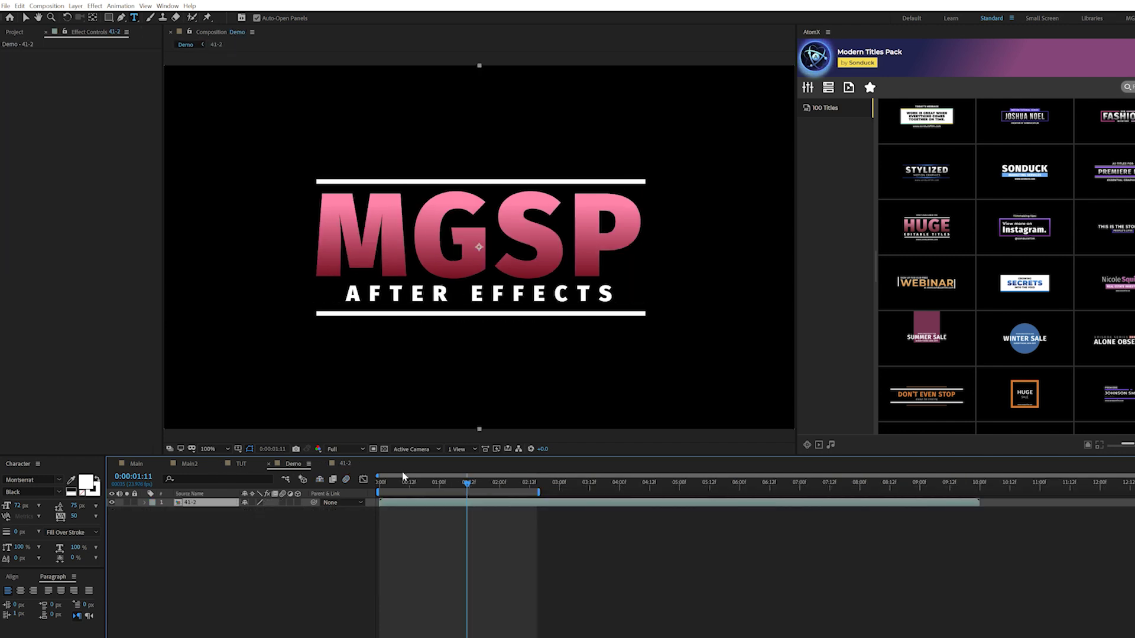
pyautogui.moveTo(400, 481); pyautogui.dragTo(462, 492)
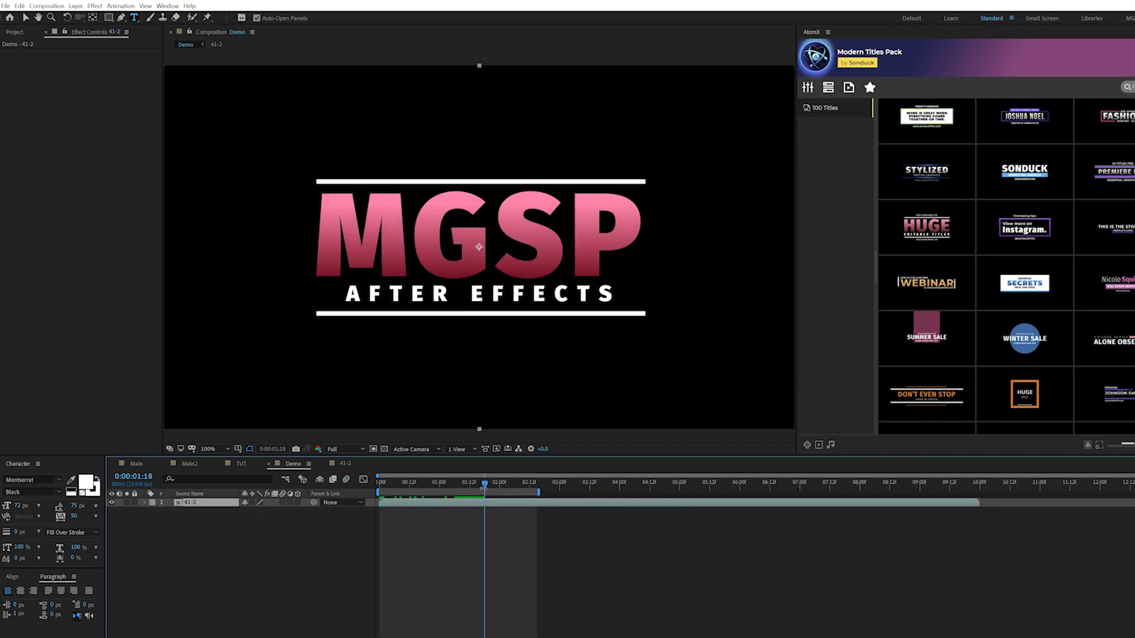
pyautogui.moveTo(878, 118)
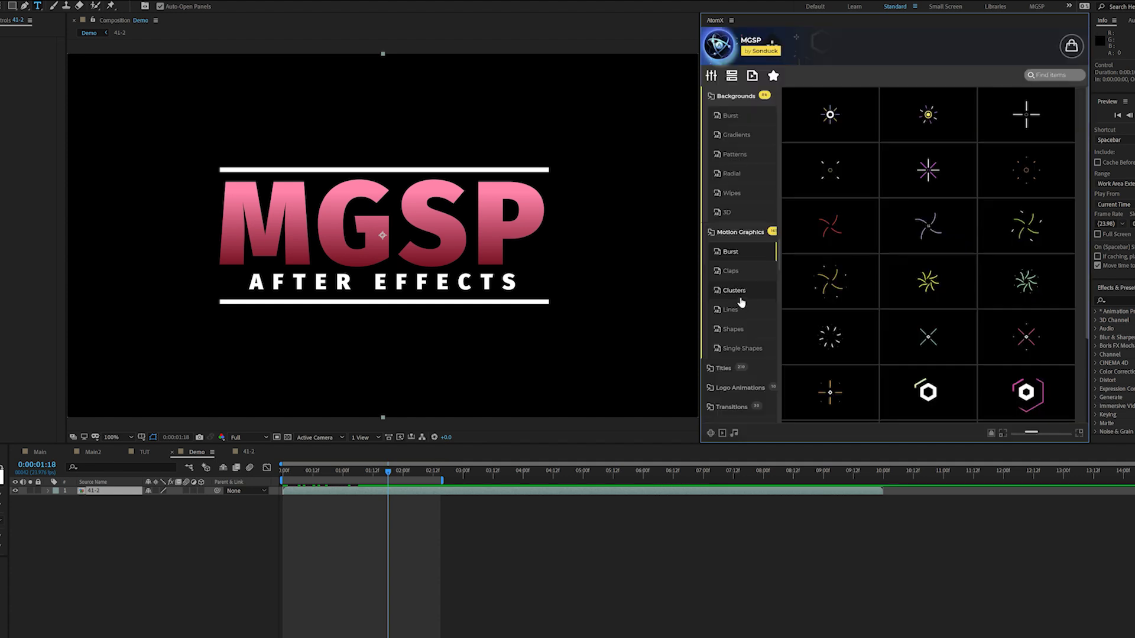
# Expand the MGSP Titles category to browse Accent, Big, Lower Thirds and Regular Titles
pyautogui.click(730, 372)
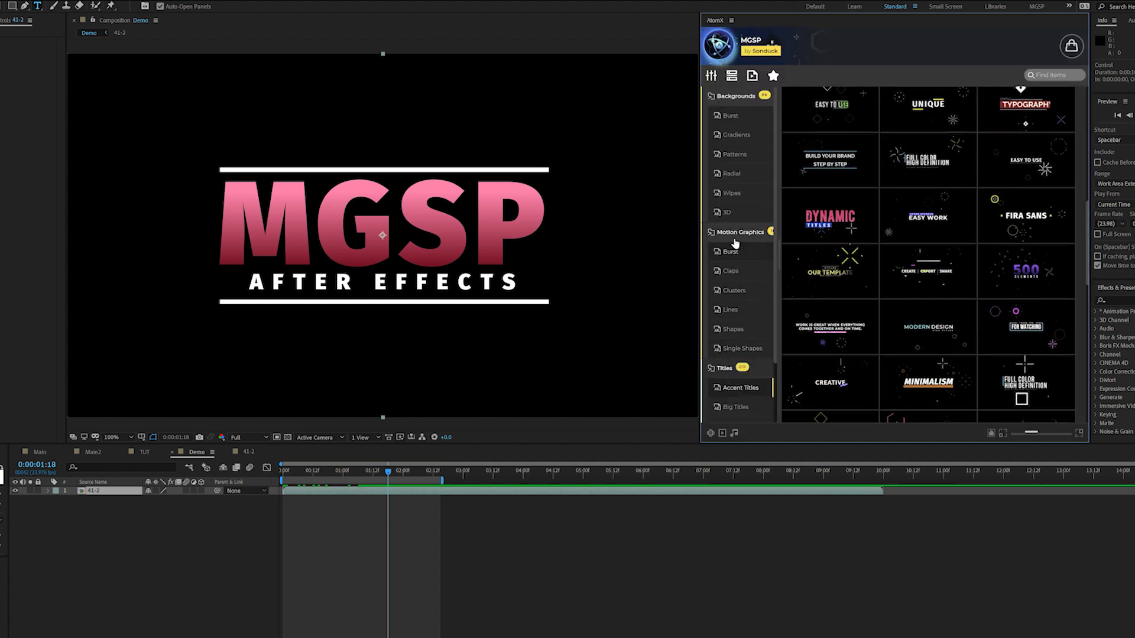
pyautogui.scroll(-2, 741, 320)
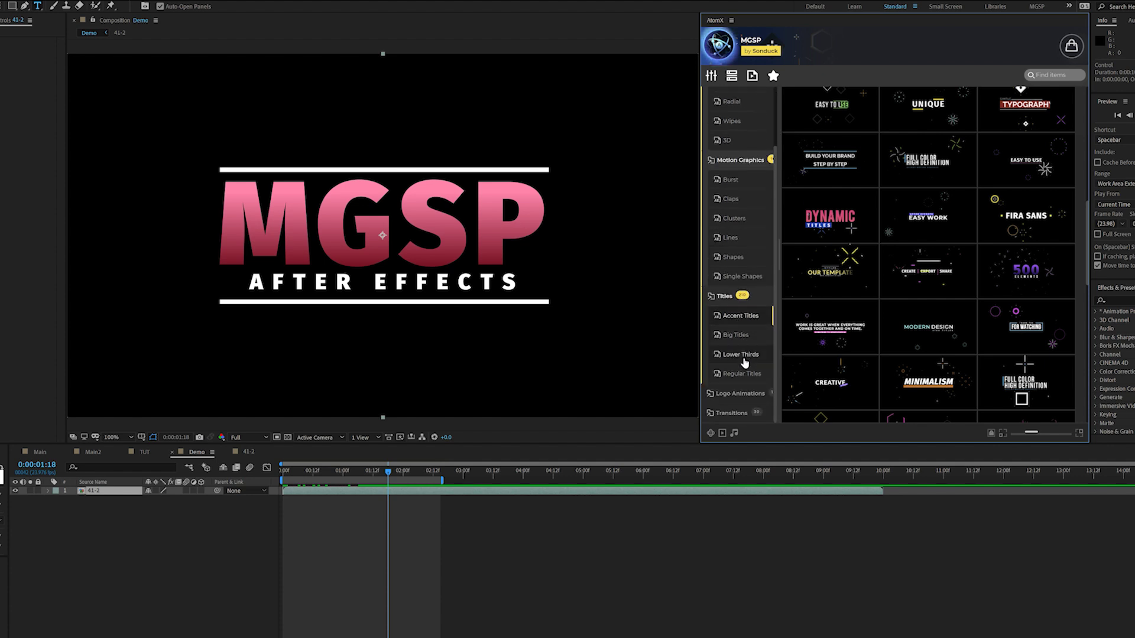